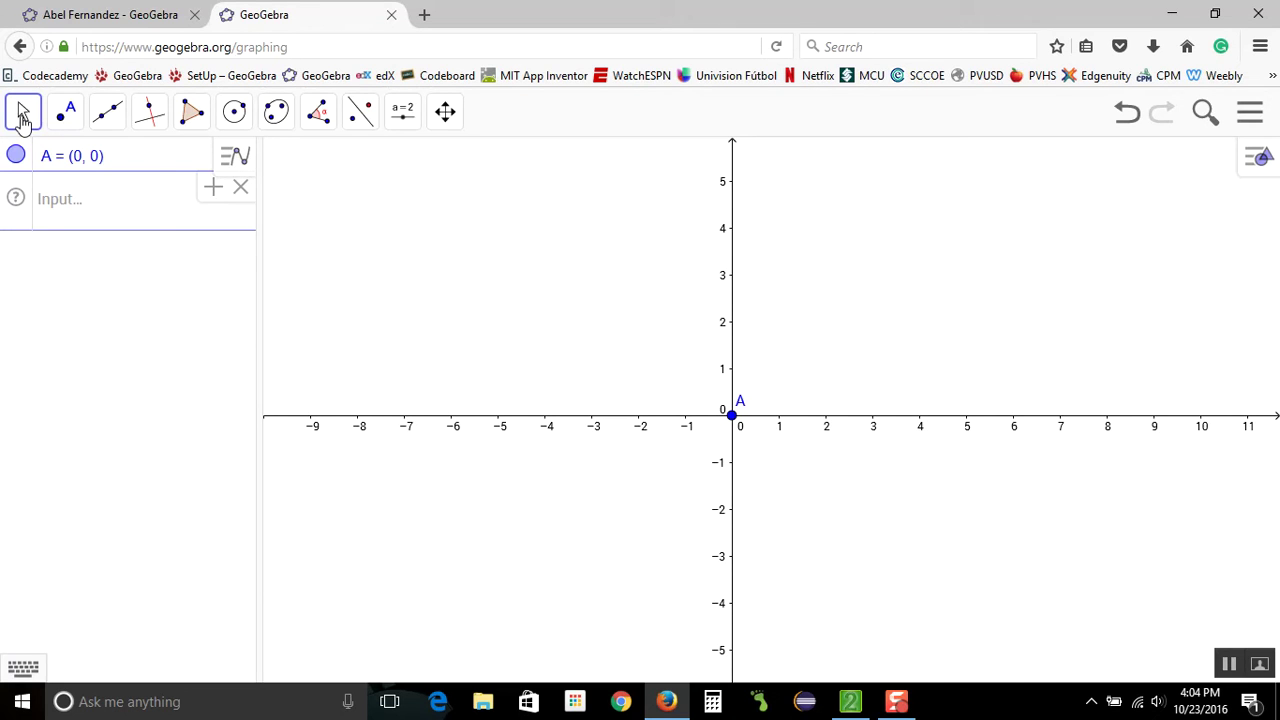
# Activate the Move tool and show the rectangular major grid in the graphics view.
pyautogui.click(23, 115)
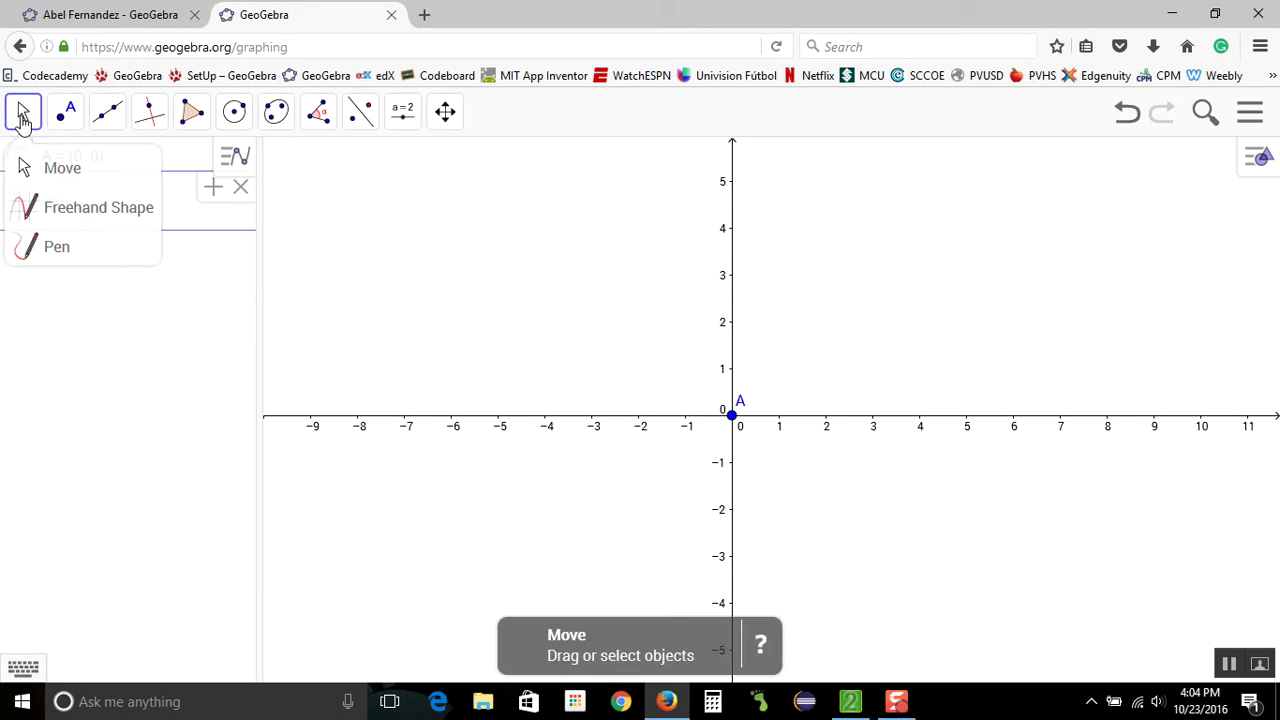
pyautogui.click(61, 169)
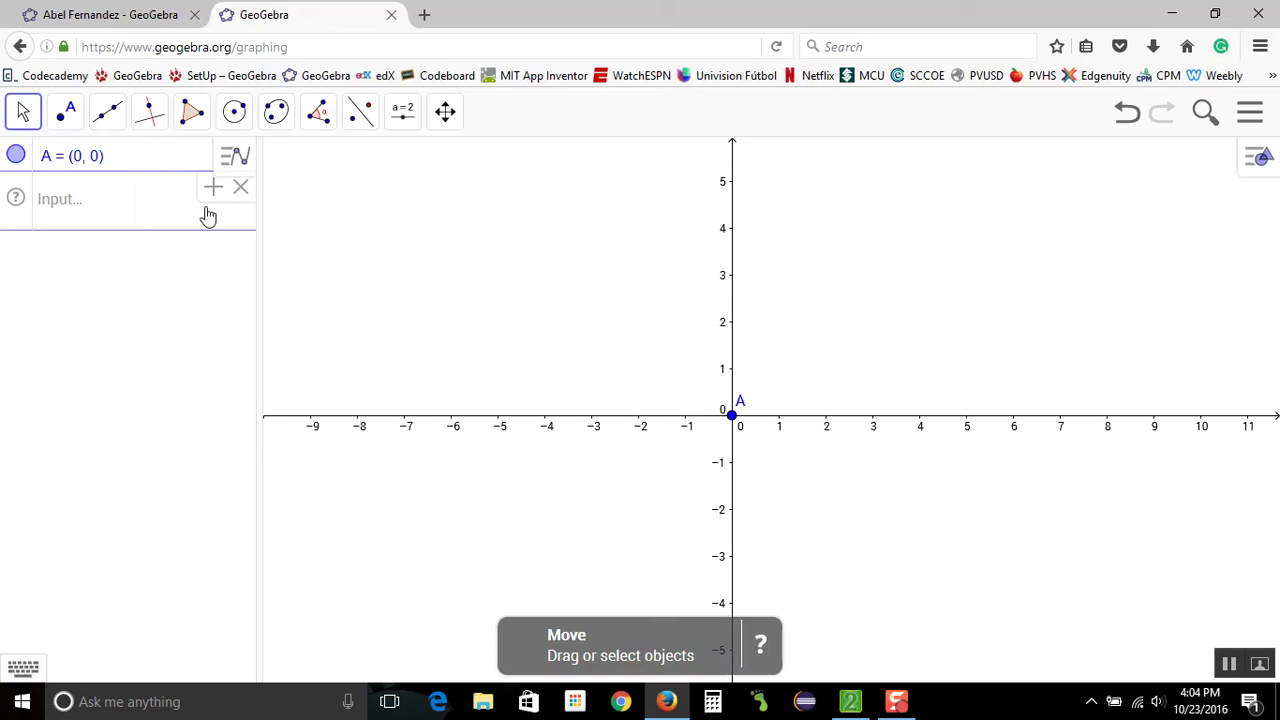
pyautogui.click(1258, 157)
pyautogui.click(1095, 161)
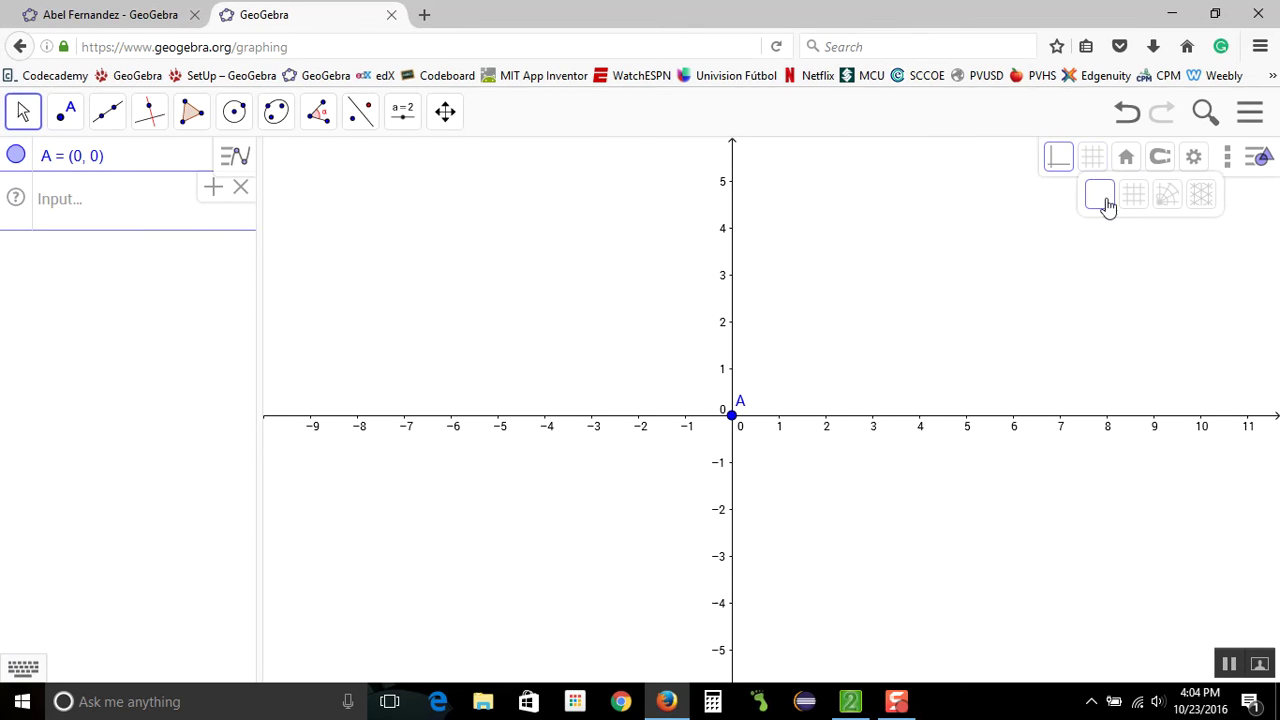
pyautogui.click(1131, 203)
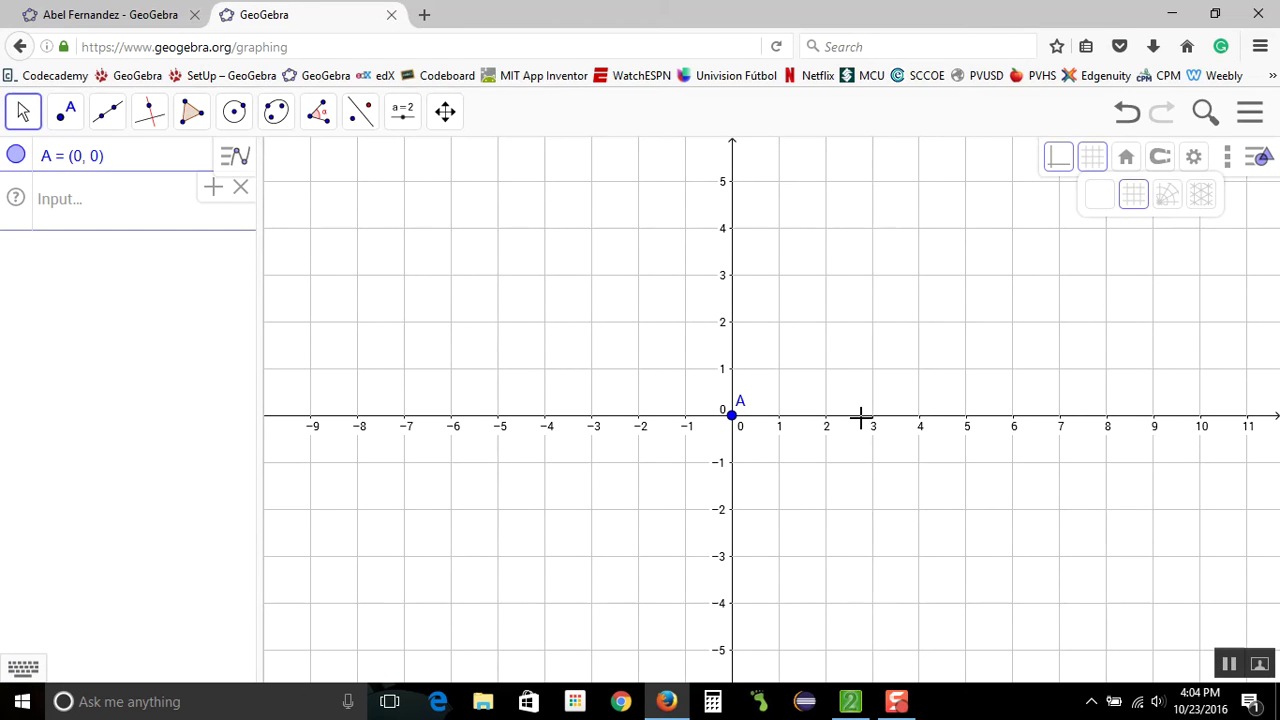
# Create a circle centred at point A with radius 1 using the command circle(A,1).
pyautogui.click(107, 214)
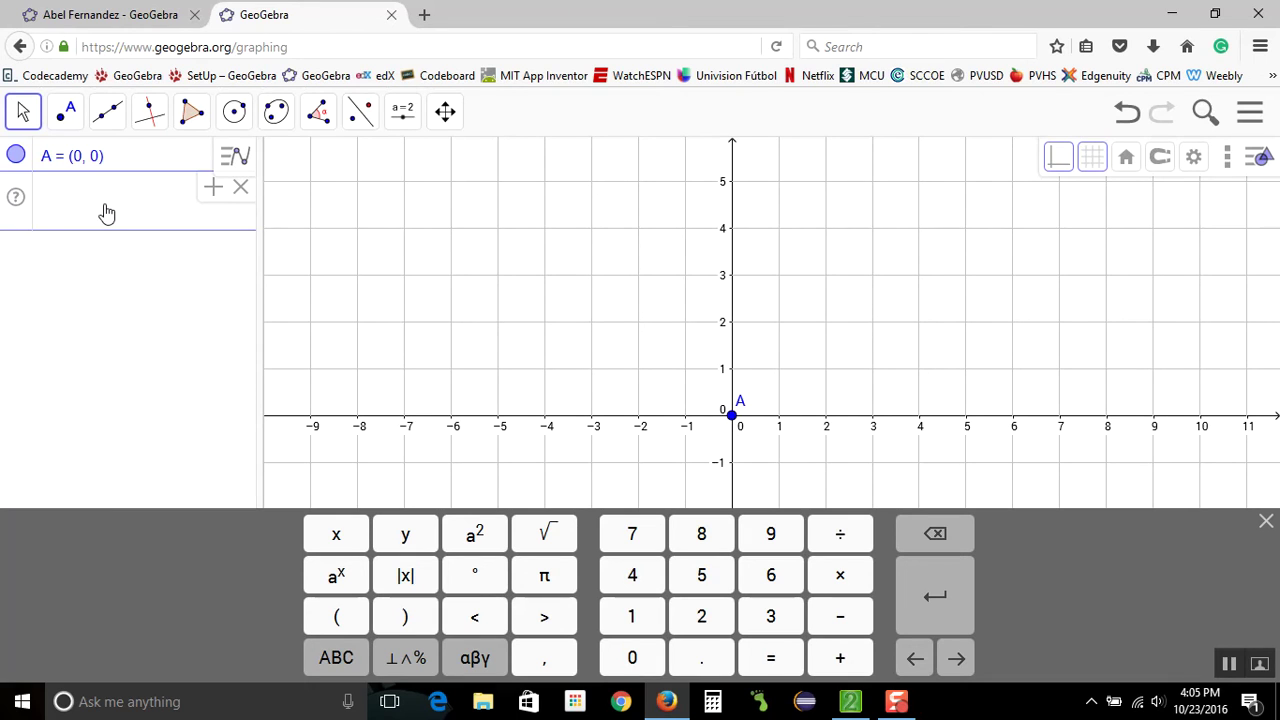
pyautogui.write('circle(')
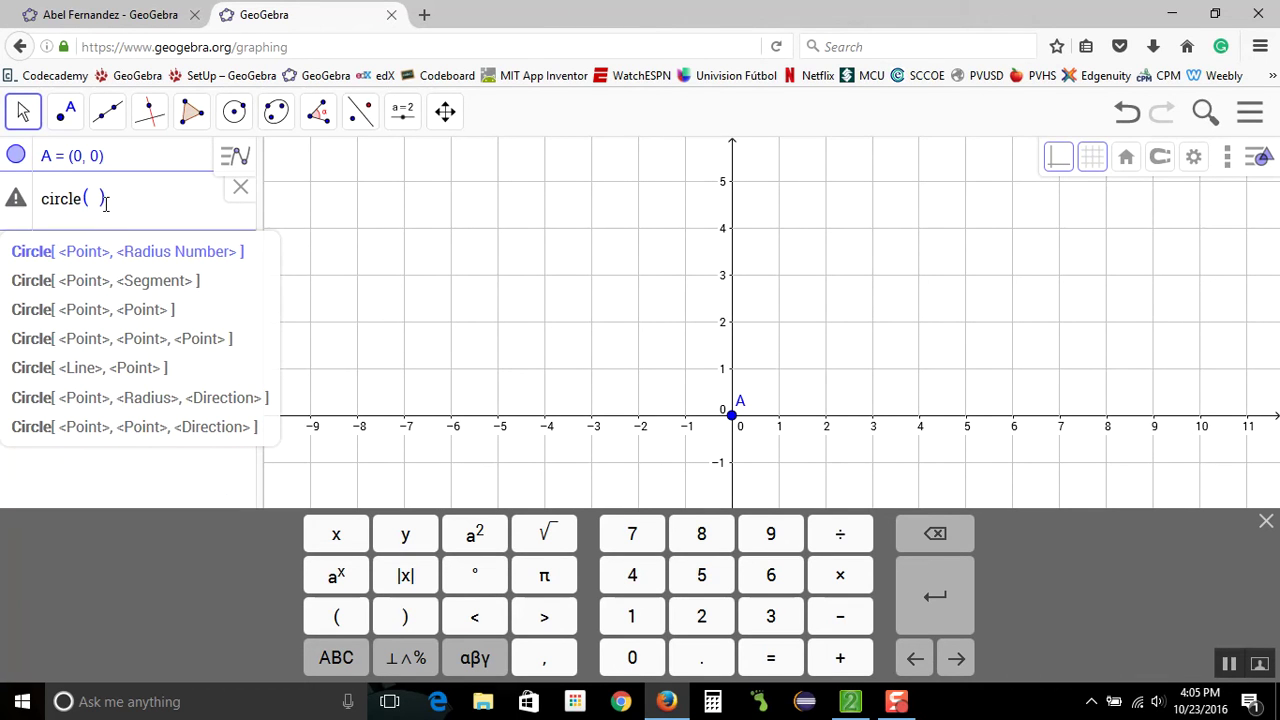
pyautogui.write('A')
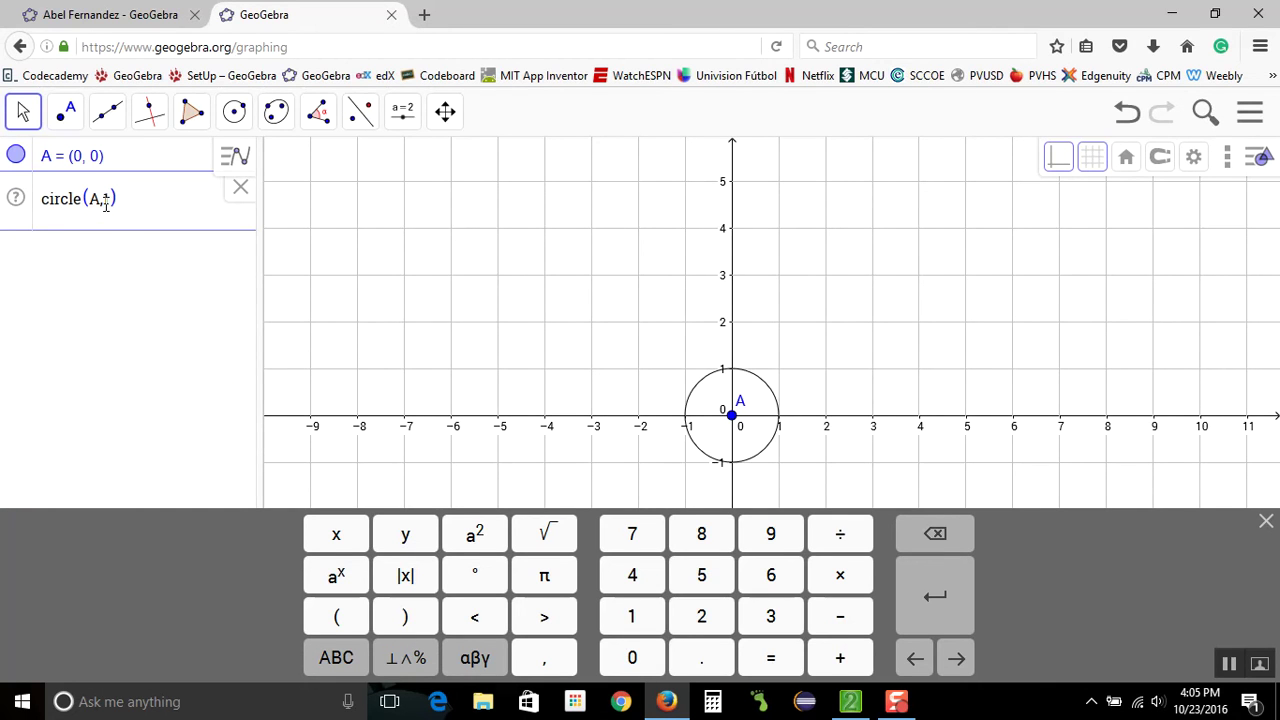
pyautogui.write(',1')
pyautogui.press('Return')
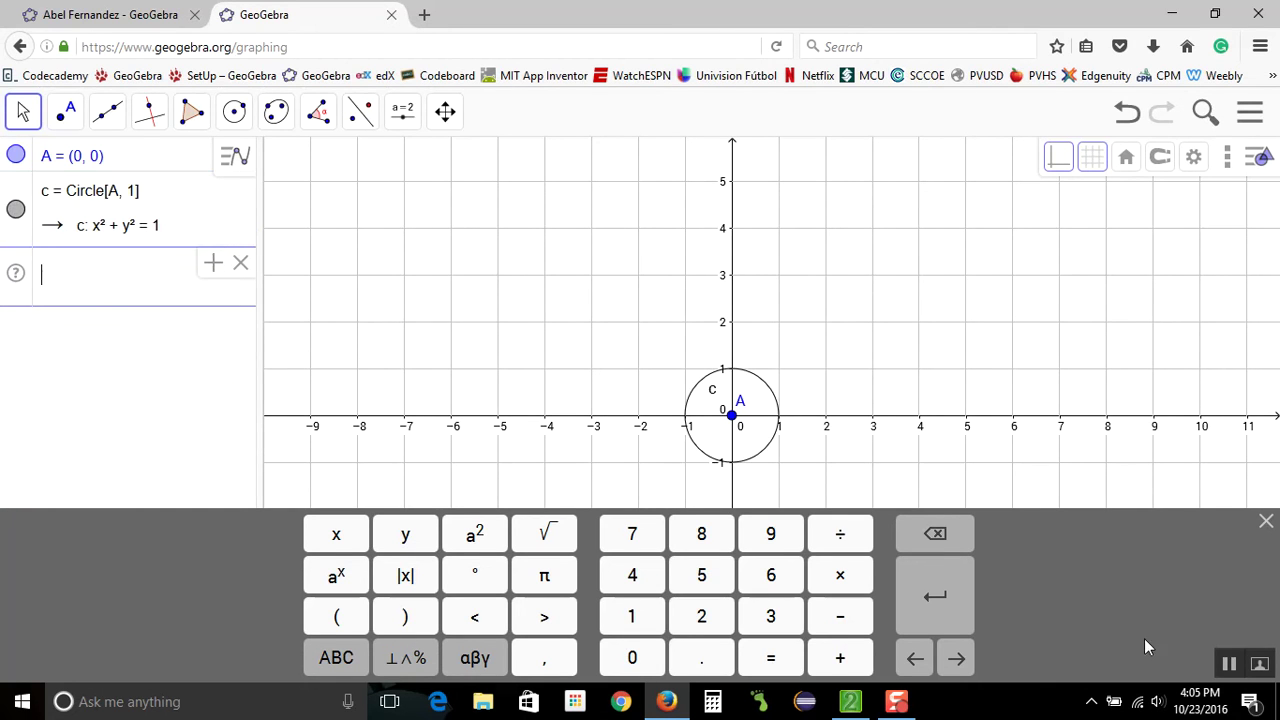
pyautogui.click(1264, 522)
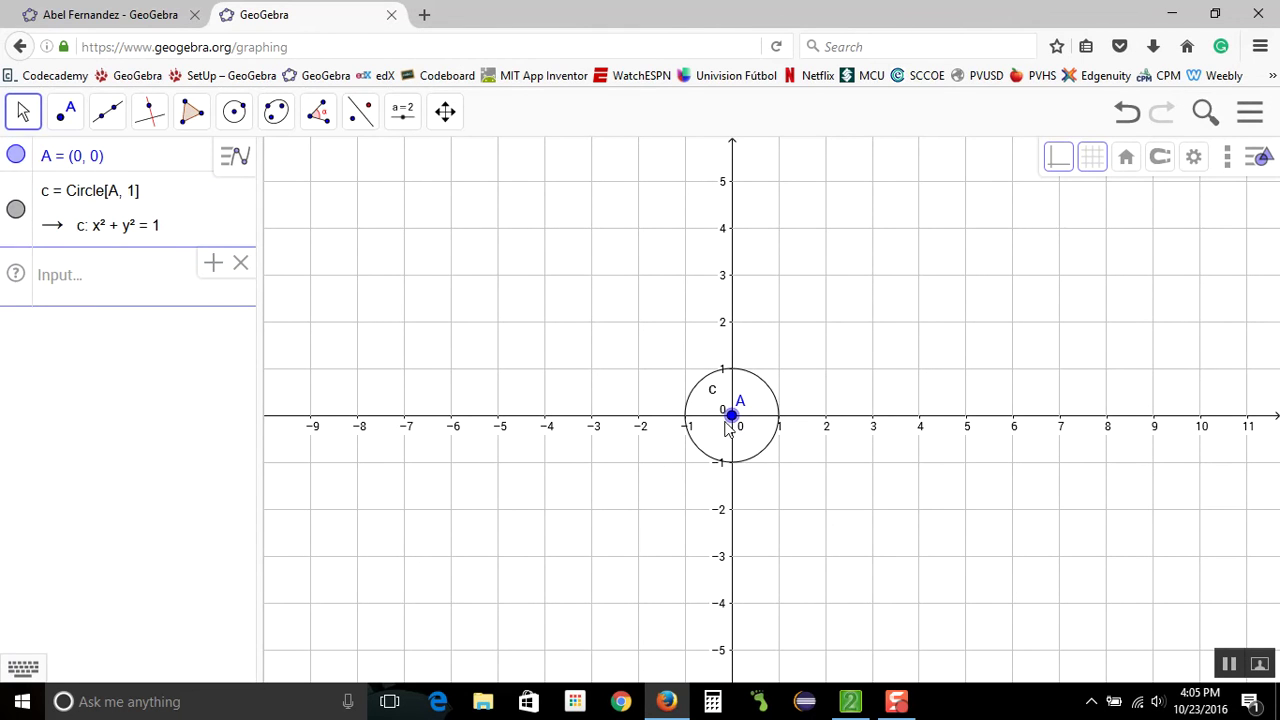
# Add an angle slider α = 45° beside the circle, ranging from 0° to 360° with a 1° increment.
pyautogui.scroll(10, 738, 425)
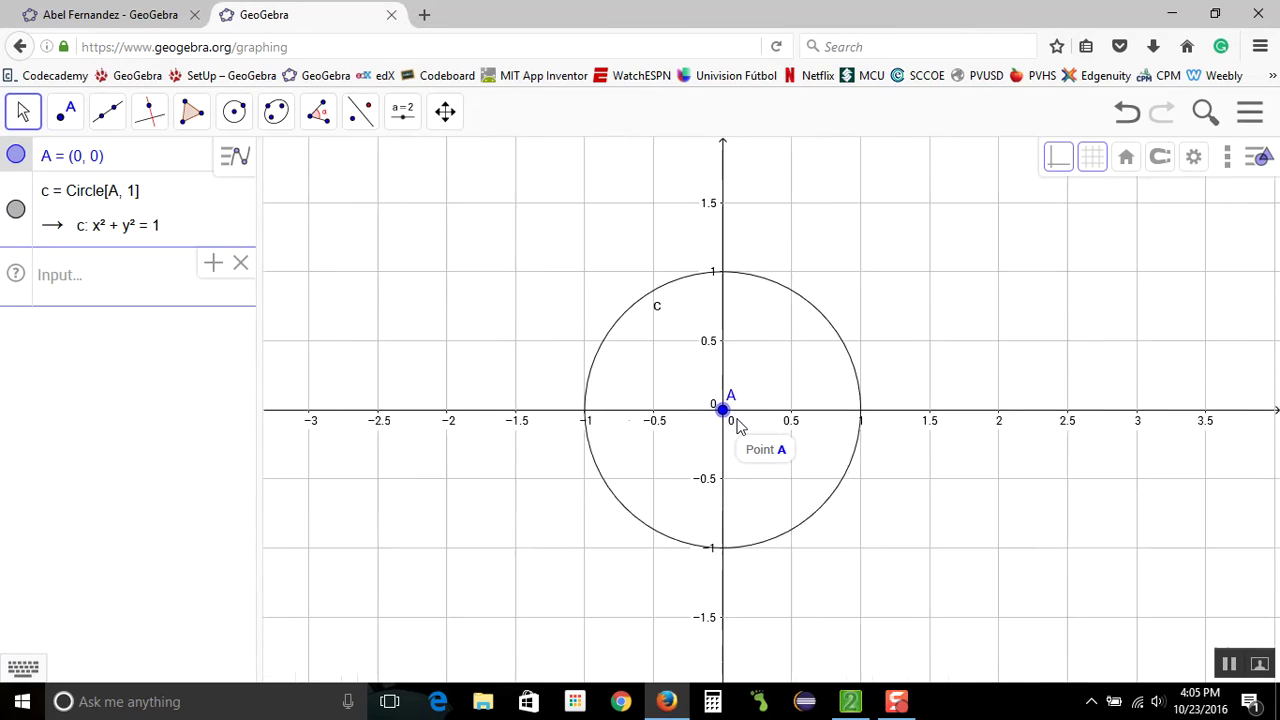
pyautogui.click(446, 120)
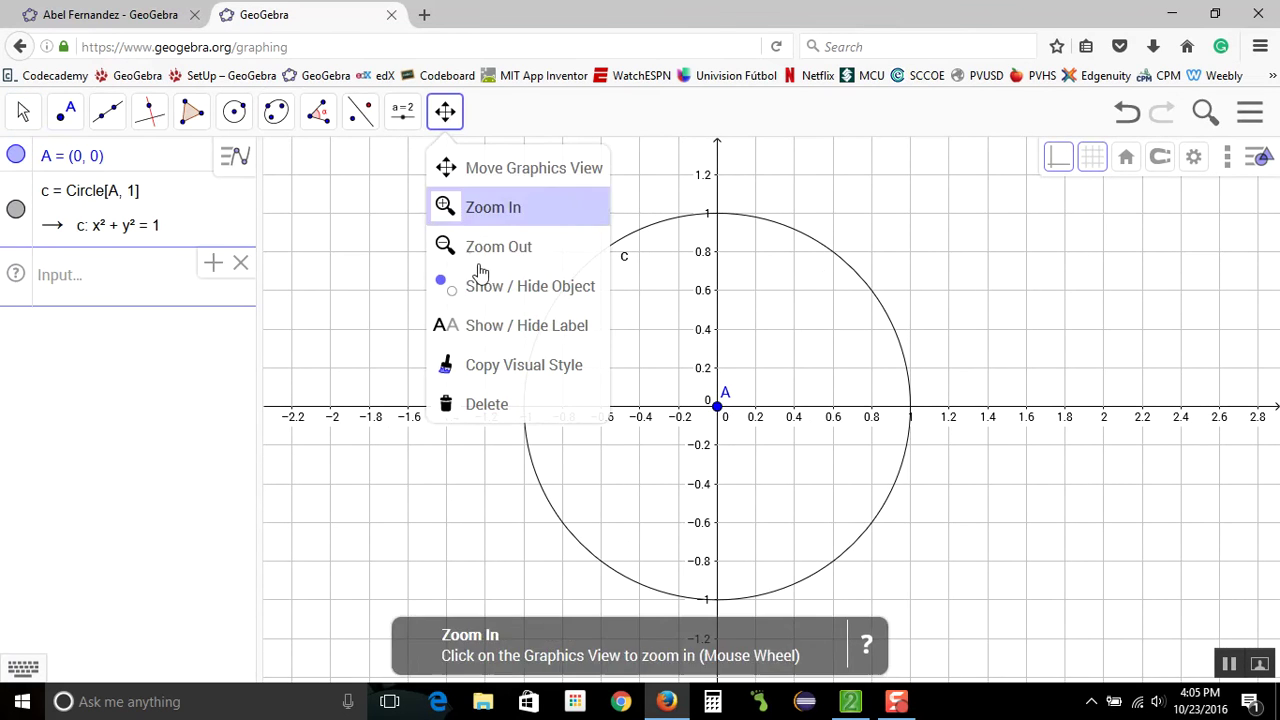
pyautogui.click(770, 392)
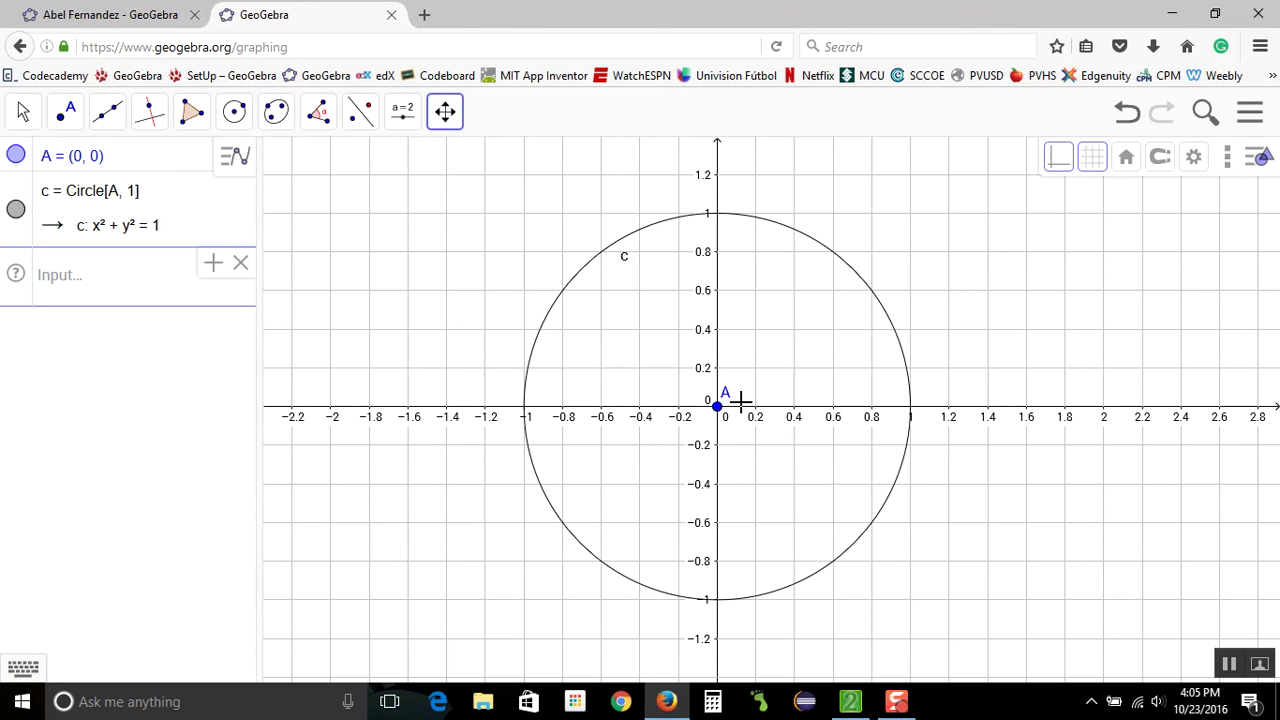
pyautogui.scroll(1, 741, 401)
pyautogui.scroll(1, 741, 401)
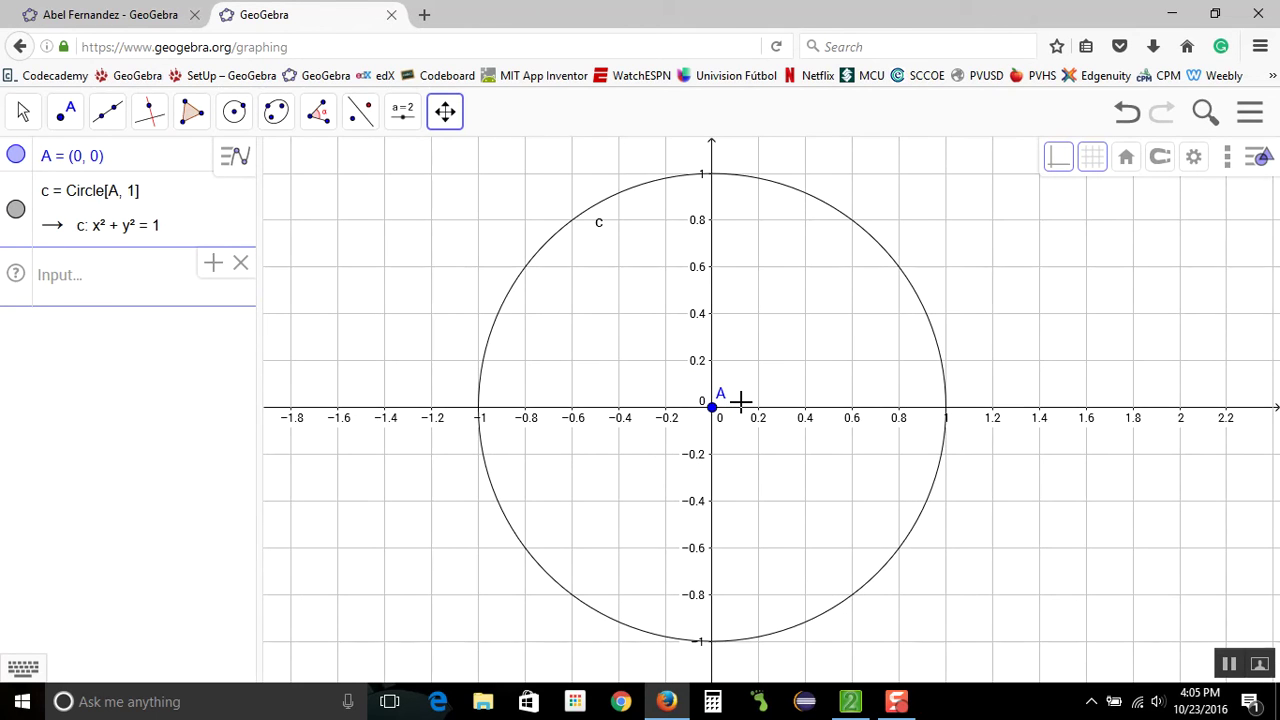
pyautogui.click(63, 291)
pyautogui.click(417, 125)
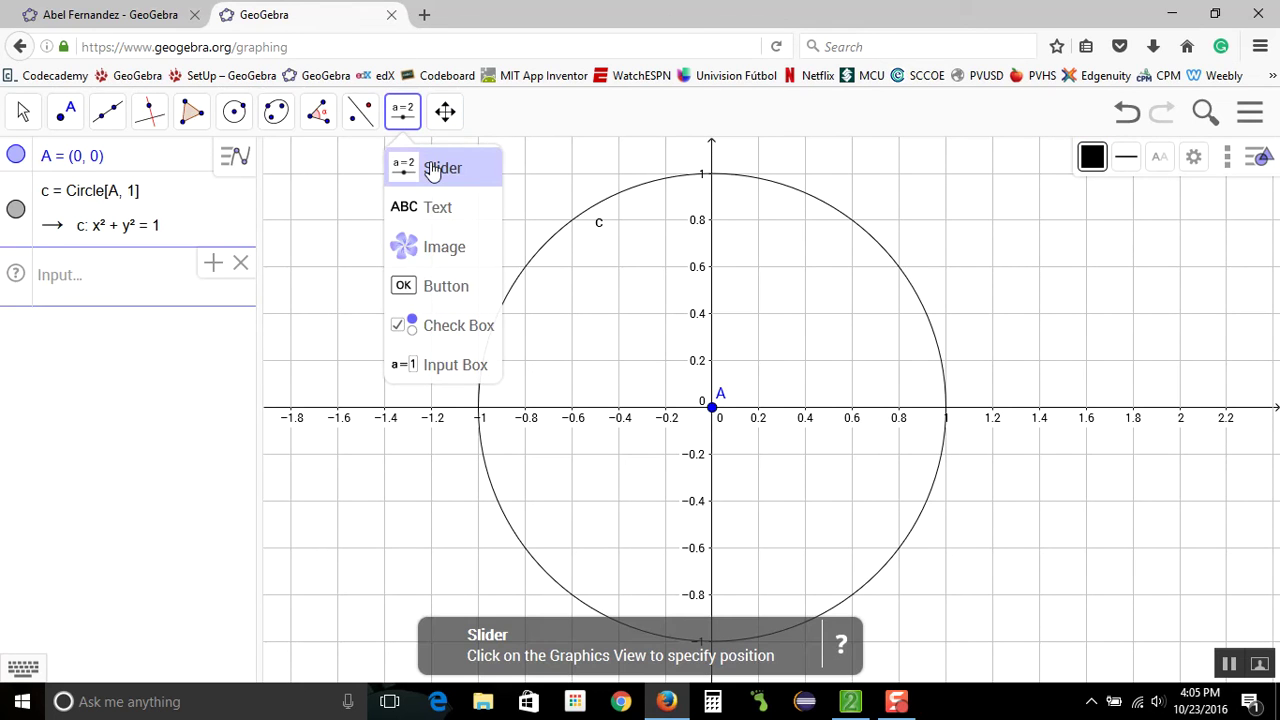
pyautogui.click(433, 162)
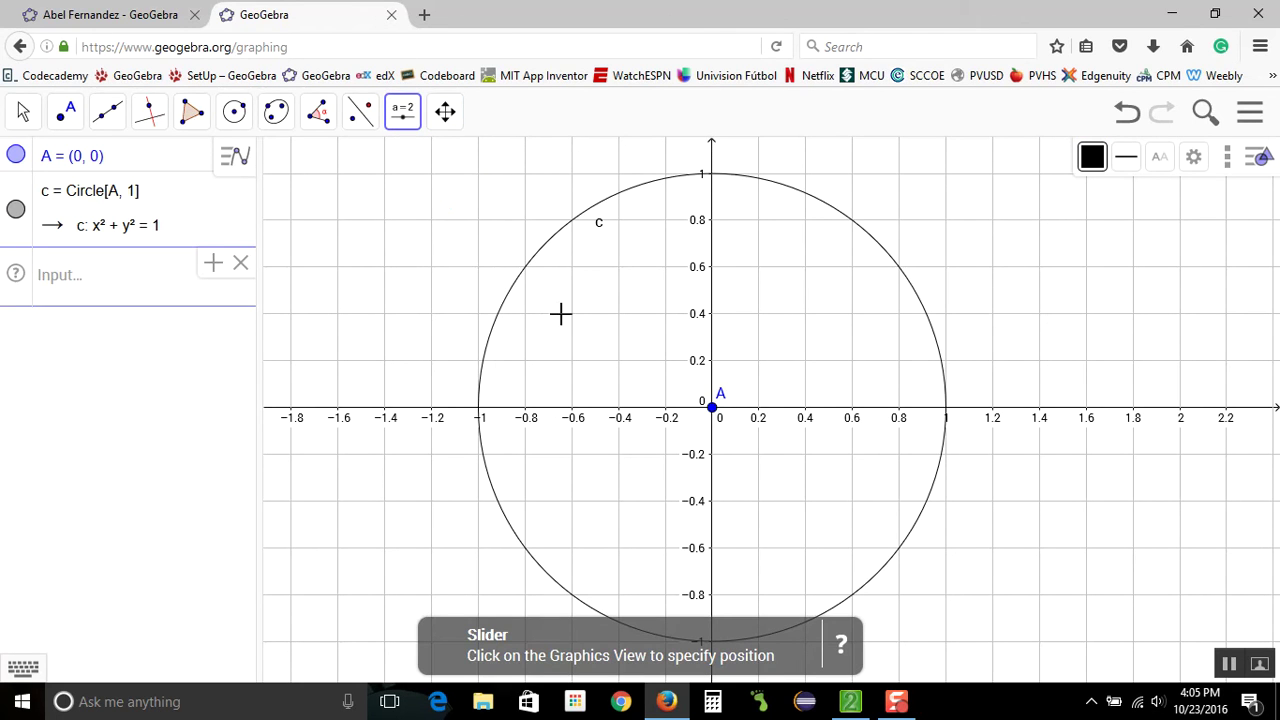
pyautogui.click(318, 298)
pyautogui.click(507, 395)
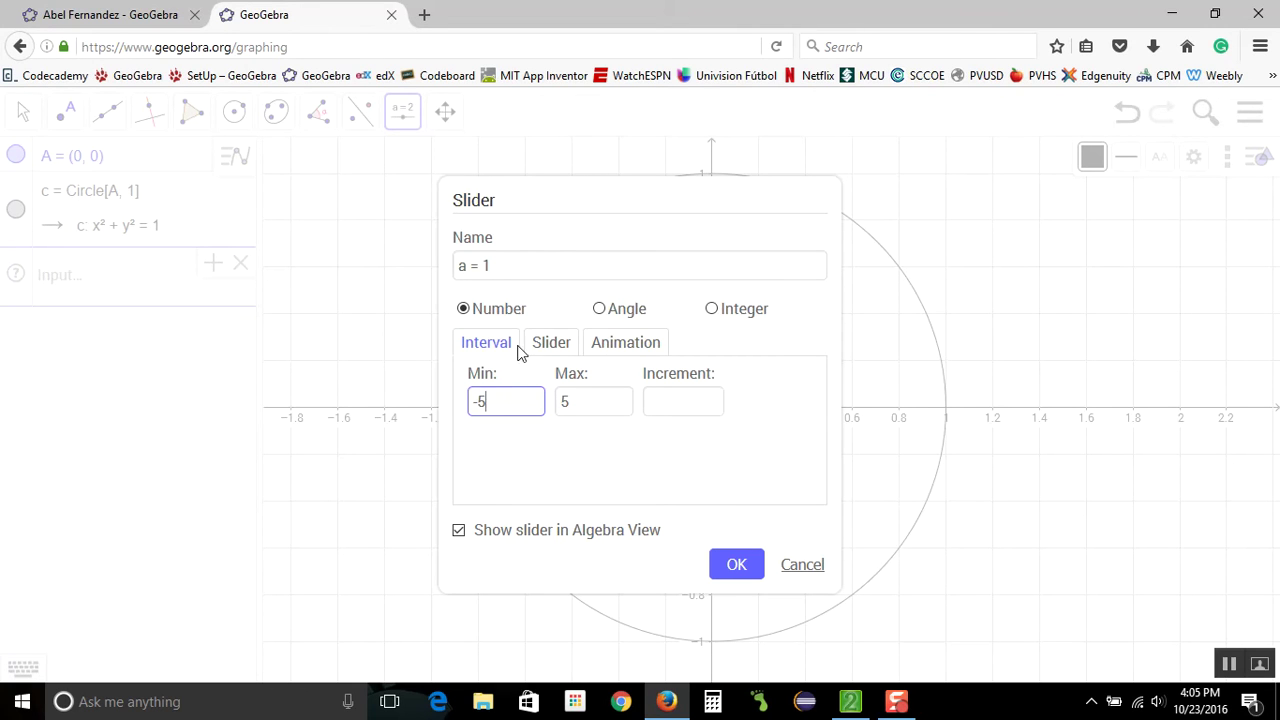
pyautogui.click(600, 309)
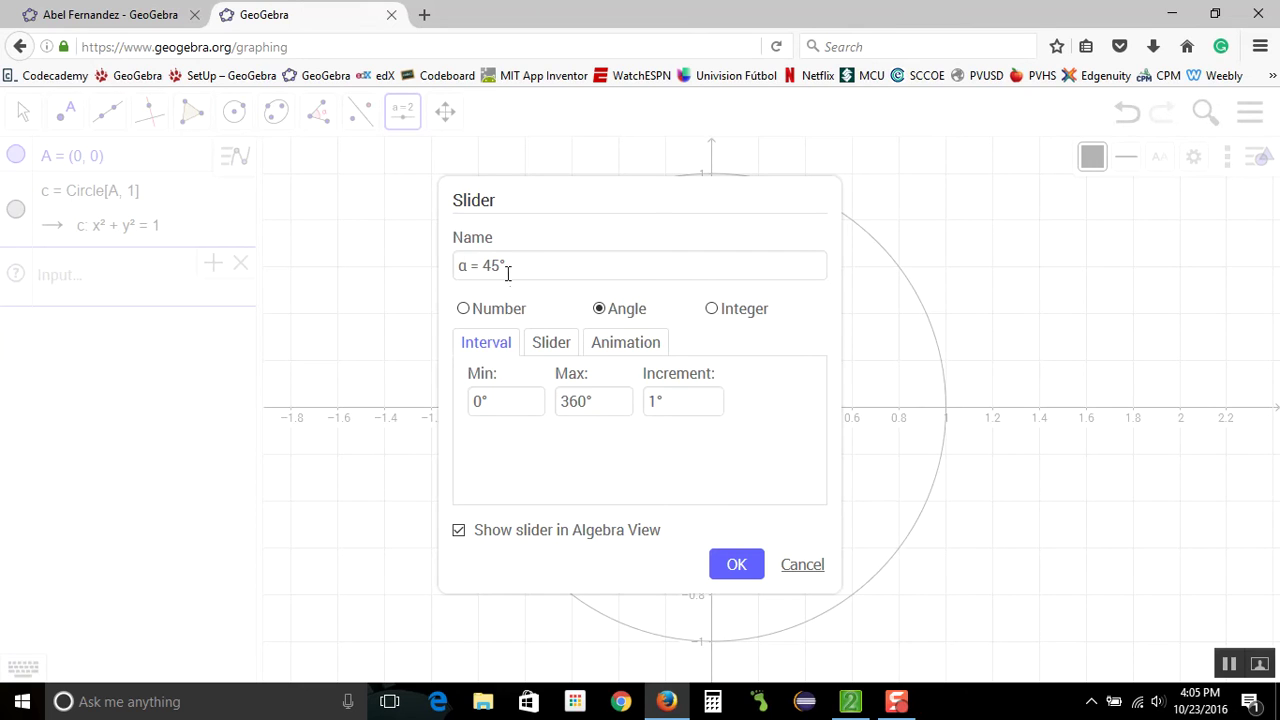
pyautogui.click(737, 566)
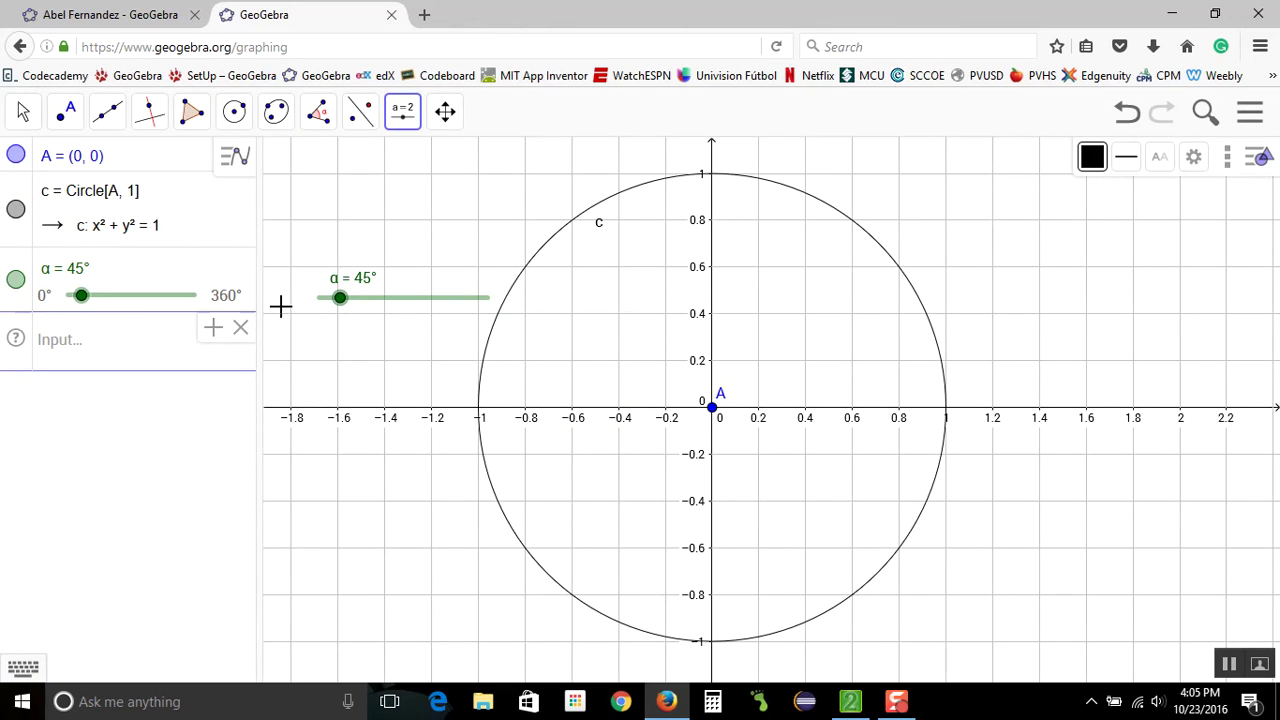
# Define point B = (cos(α), sin(α)) on the unit circle.
pyautogui.click(135, 345)
pyautogui.write('B')
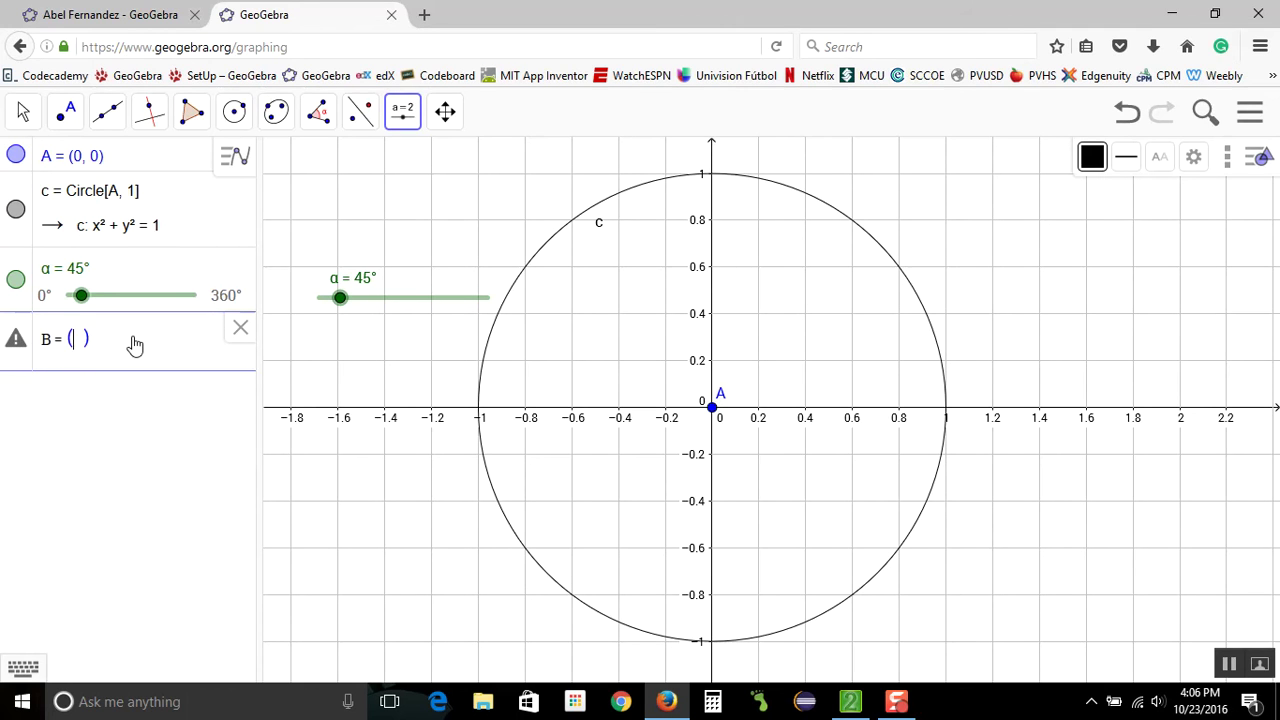
pyautogui.write(' = (cos')
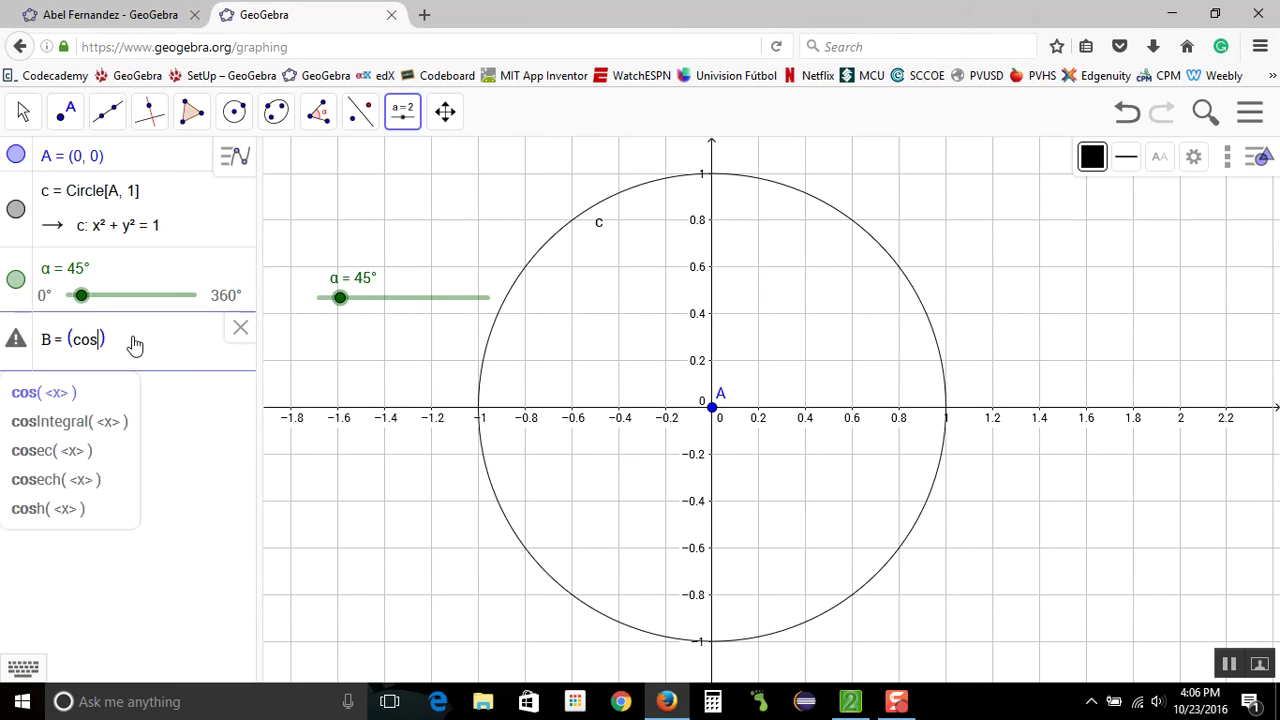
pyautogui.click(24, 669)
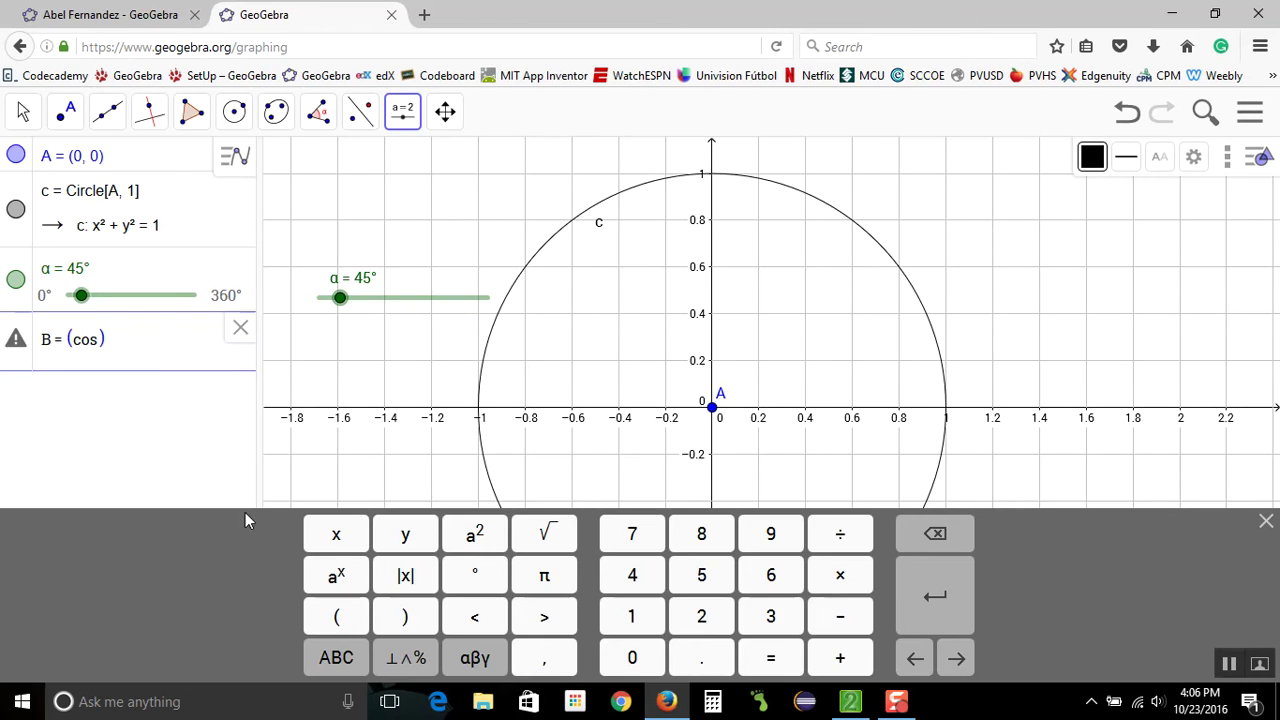
pyautogui.click(475, 658)
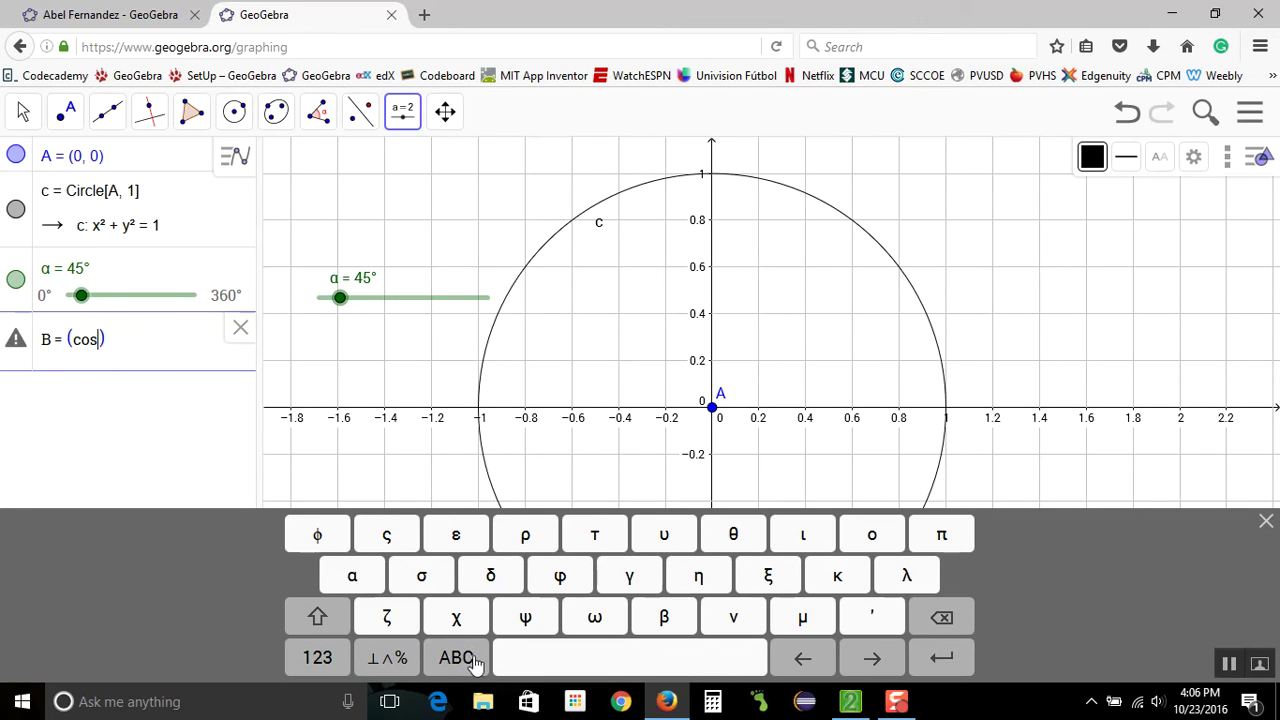
pyautogui.click(350, 578)
pyautogui.write(',sin(')
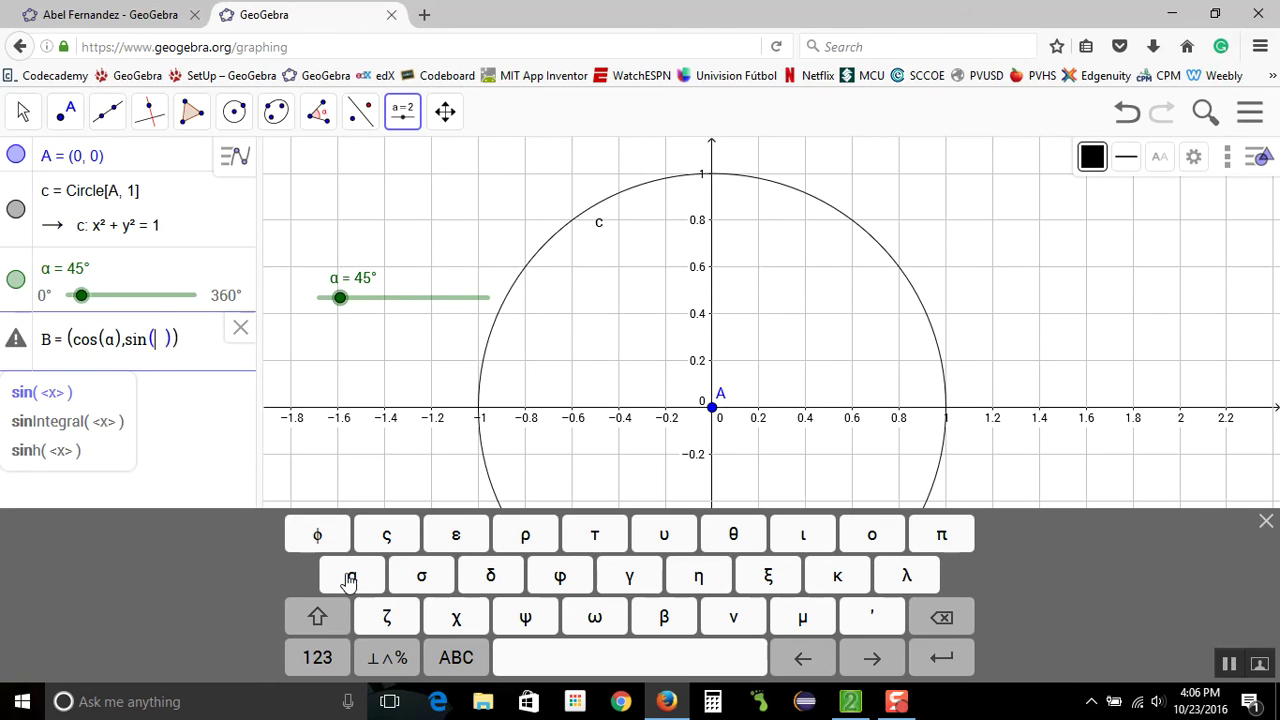
pyautogui.click(349, 578)
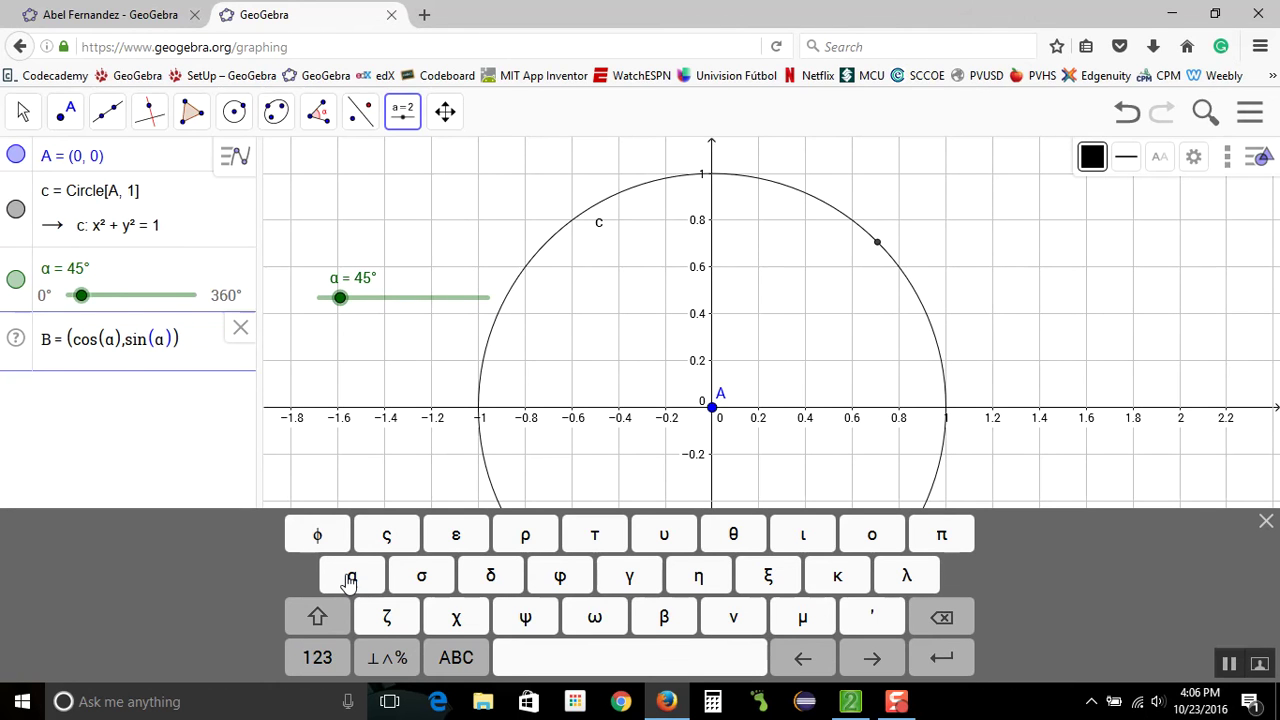
pyautogui.press('Return')
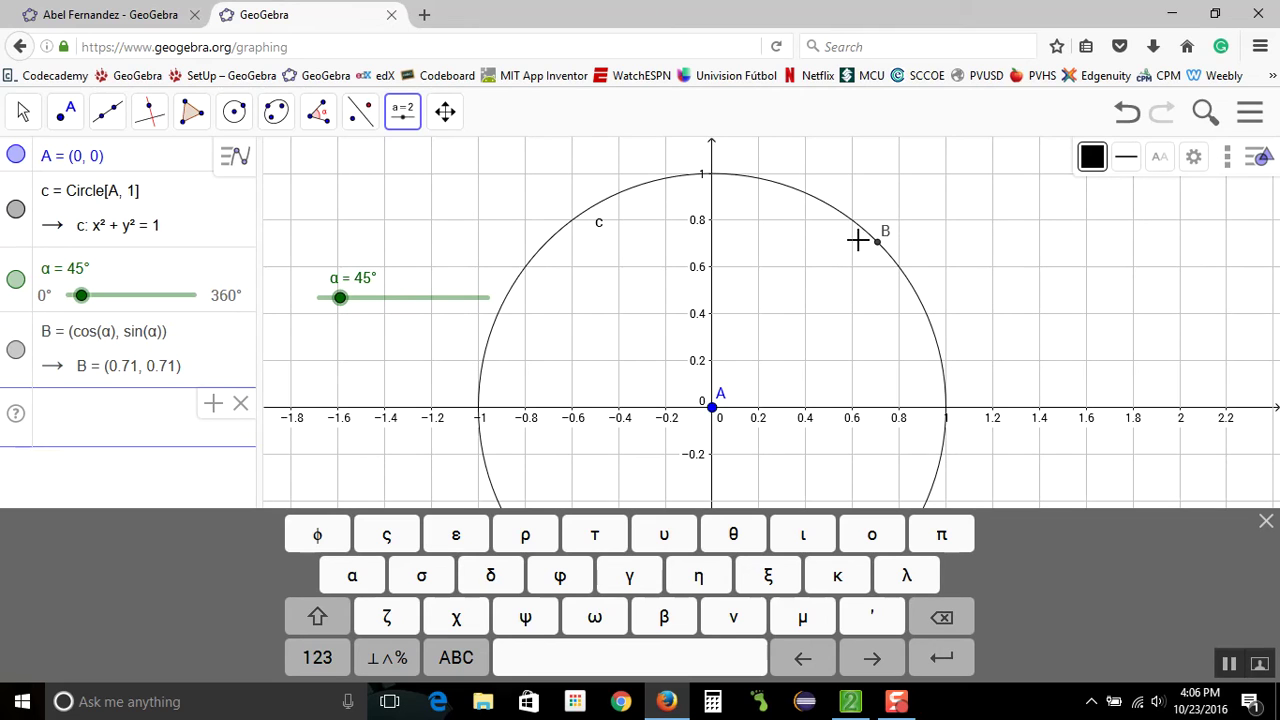
pyautogui.click(1266, 521)
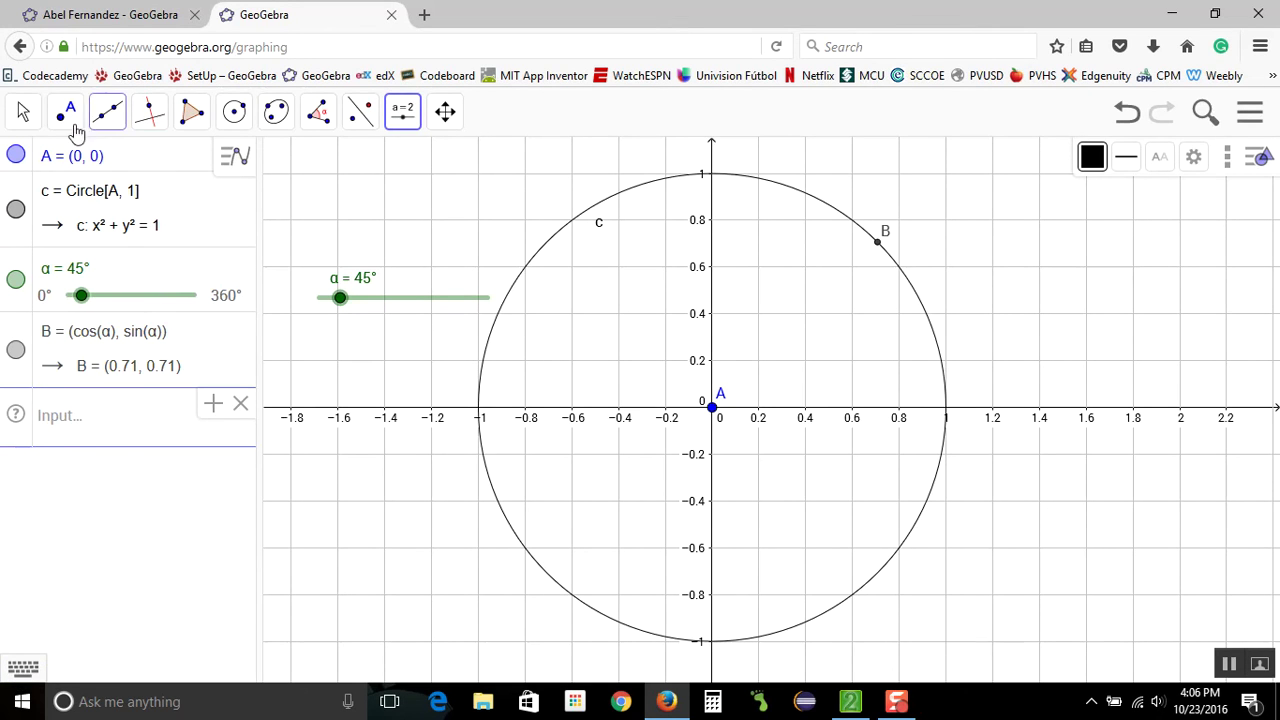
# Run the α slider's animation to move point B around the circle, and pause it.
pyautogui.click(24, 114)
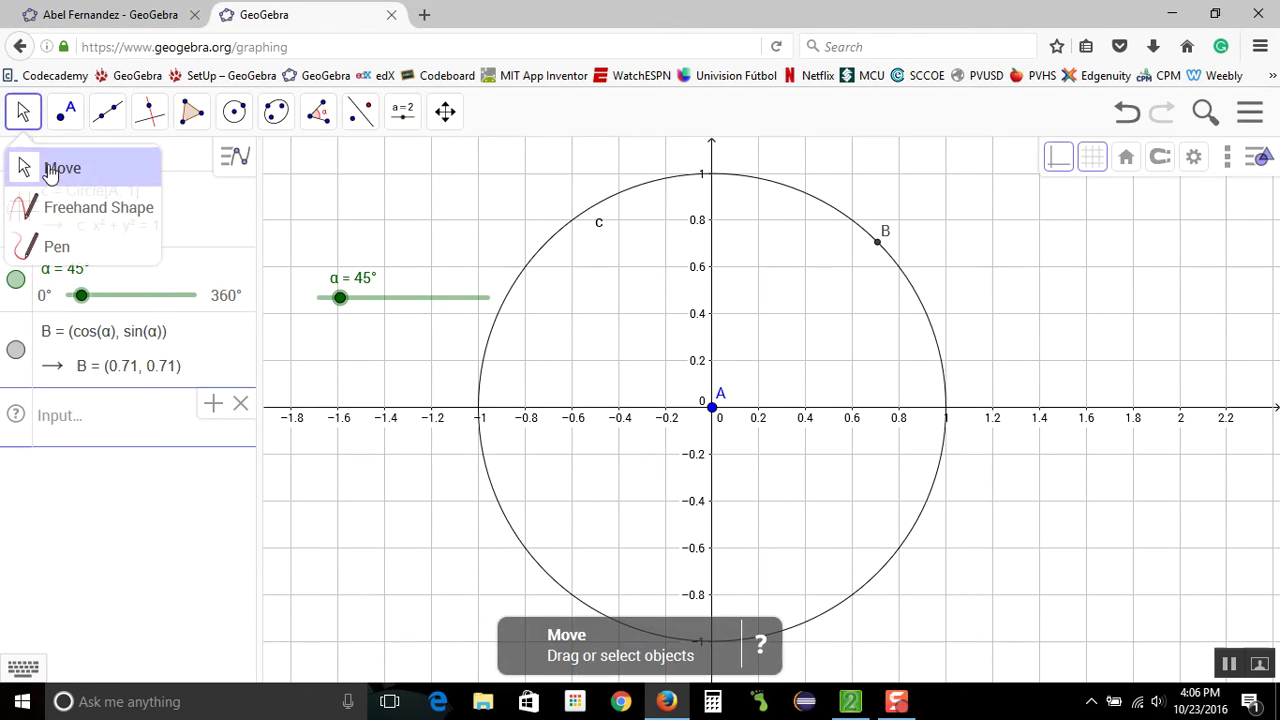
pyautogui.click(50, 170)
pyautogui.click(190, 278)
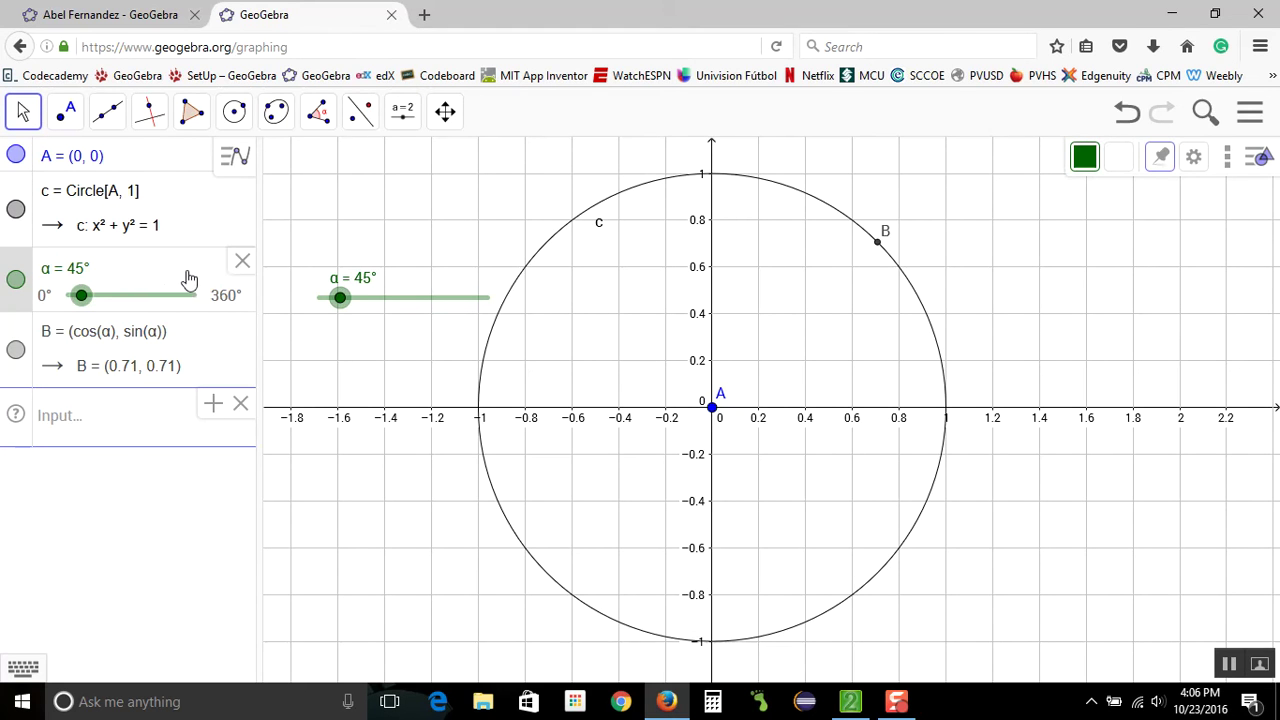
pyautogui.click(221, 264)
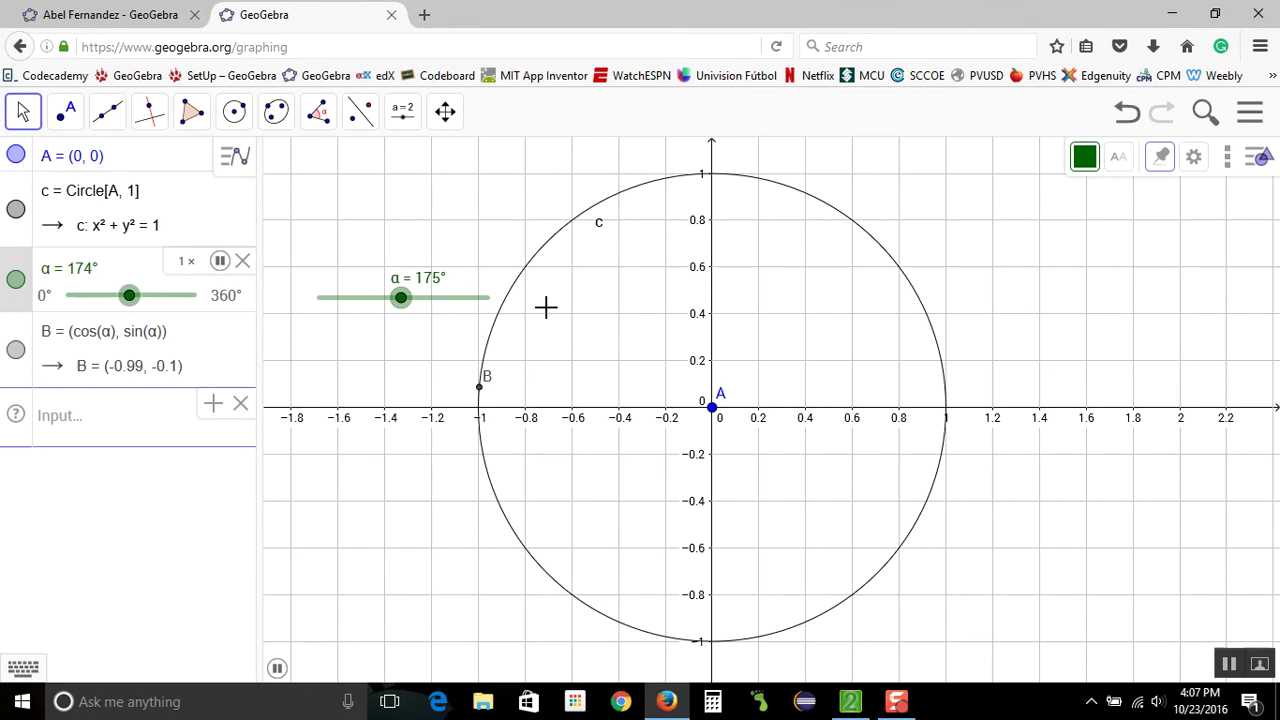
pyautogui.click(220, 262)
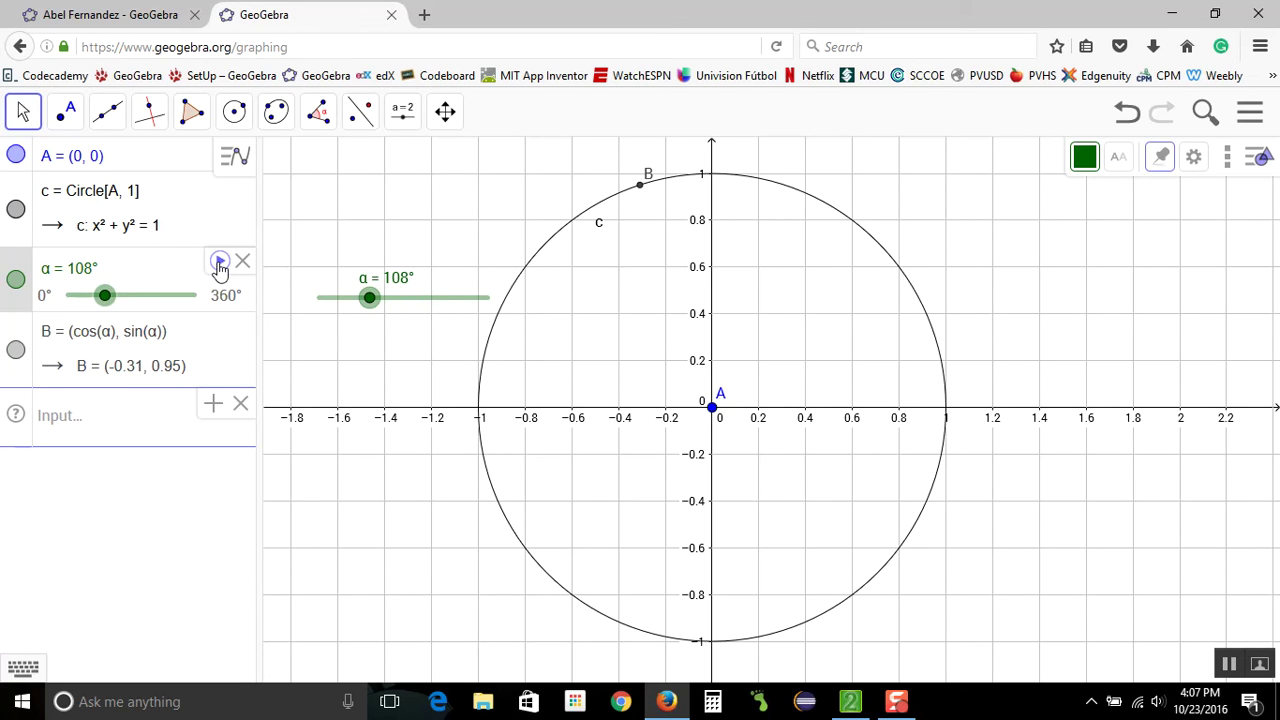
# Set the α slider's animation repeat mode to Increasing in its object properties.
pyautogui.rightClick(146, 284)
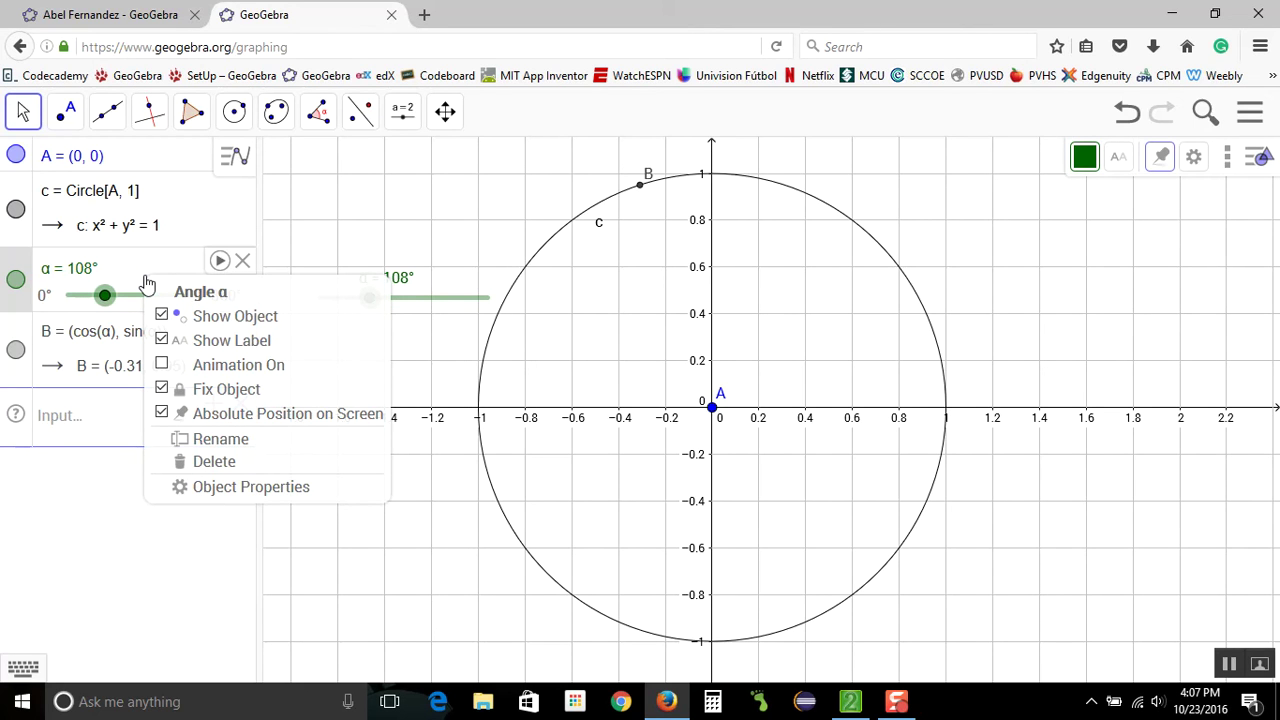
pyautogui.click(222, 487)
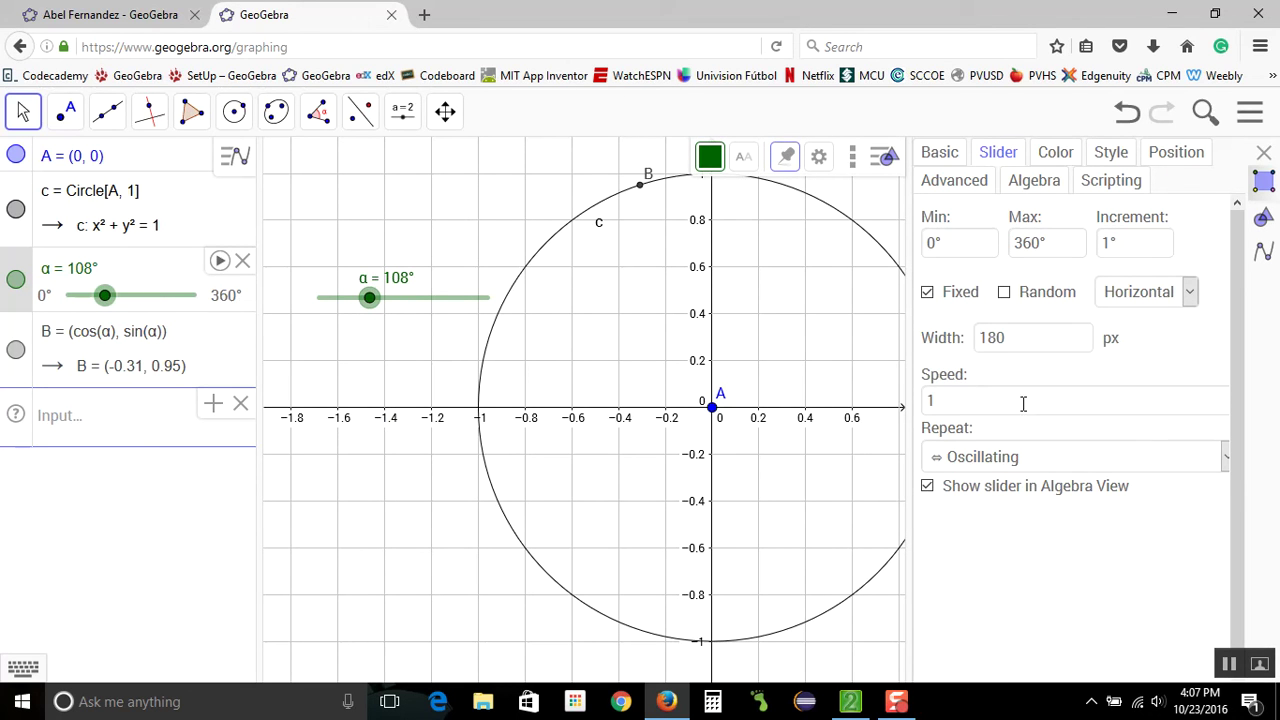
pyautogui.click(1225, 468)
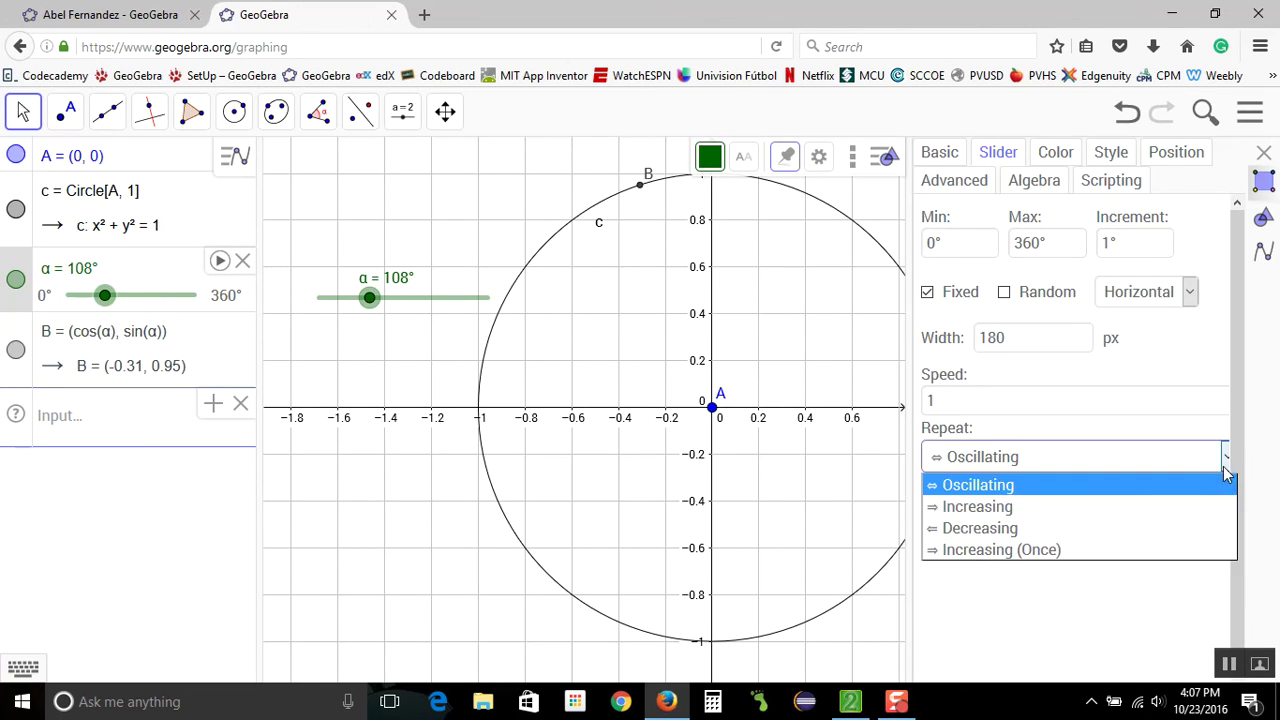
pyautogui.click(1009, 508)
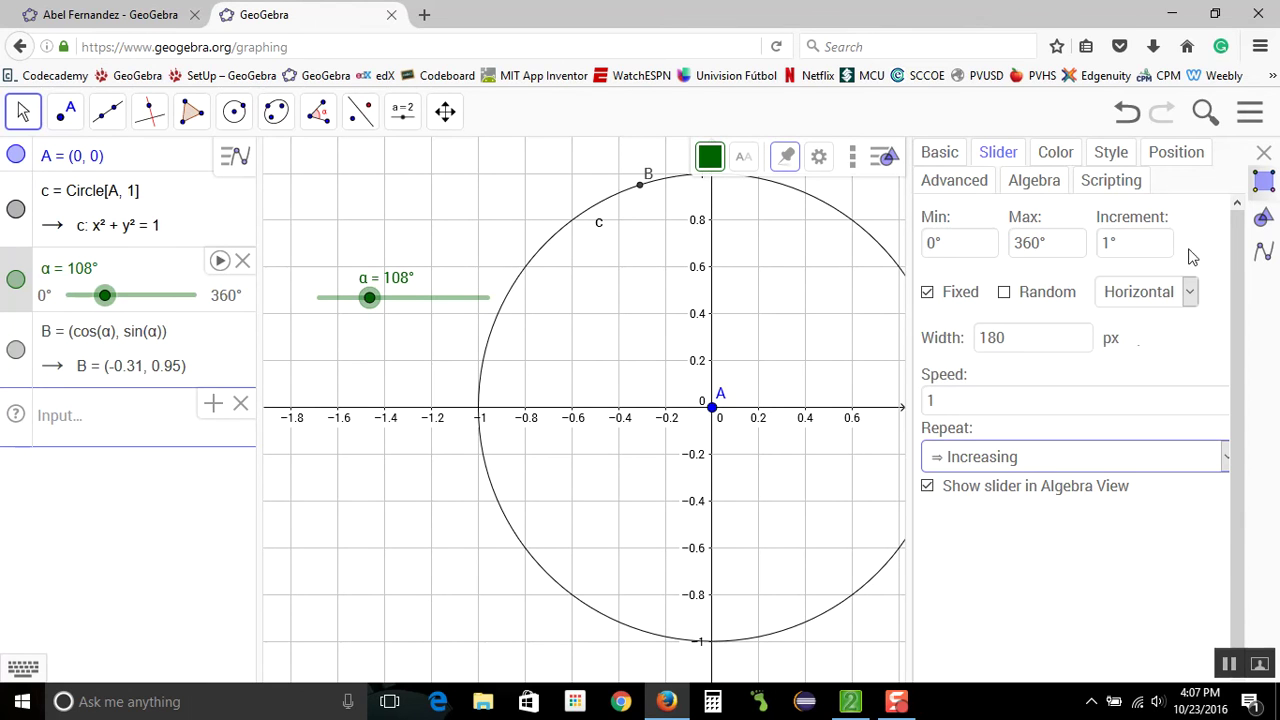
pyautogui.click(1262, 155)
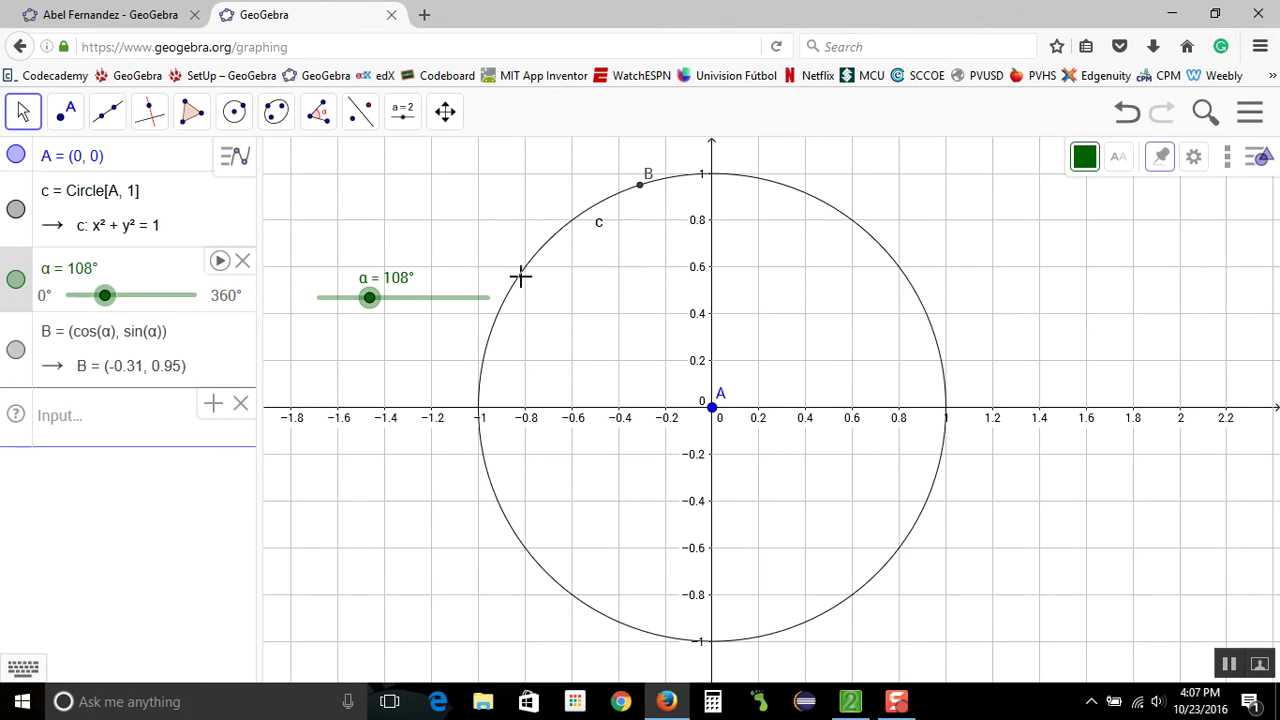
# Play the α slider's animation to check the Increasing repeat mode, and pause it at about 64°.
pyautogui.click(220, 262)
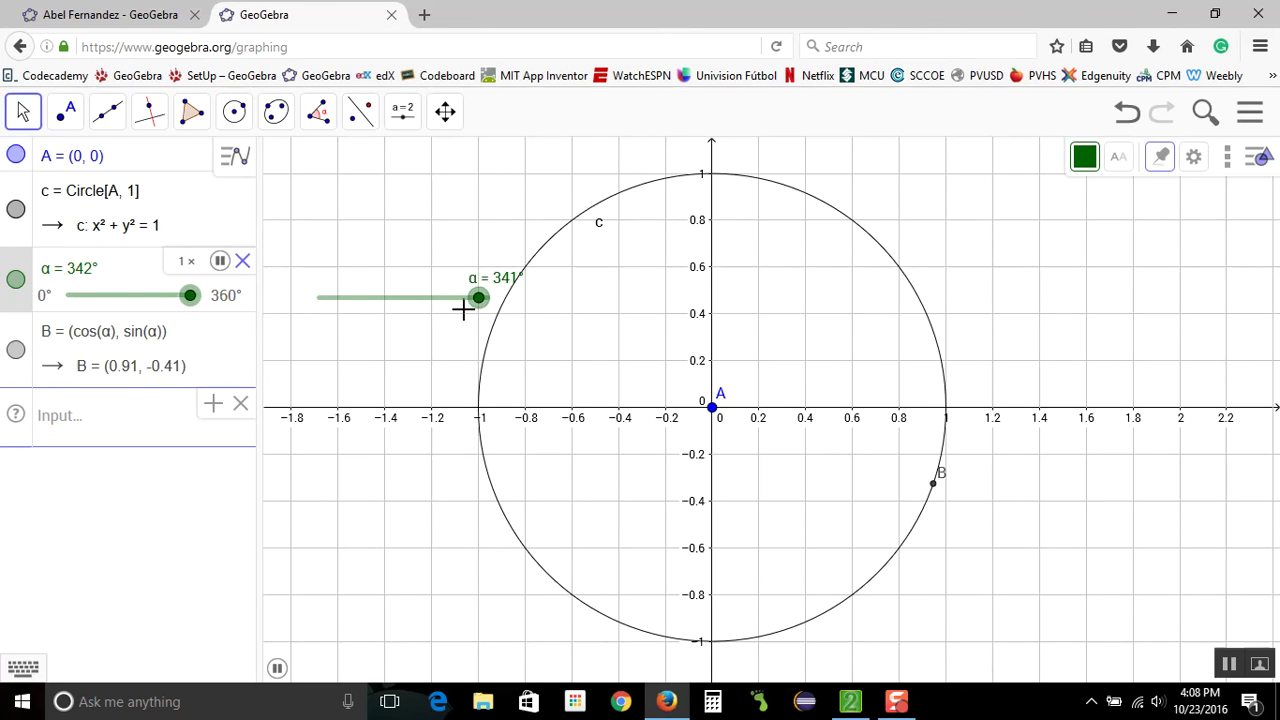
pyautogui.click(219, 261)
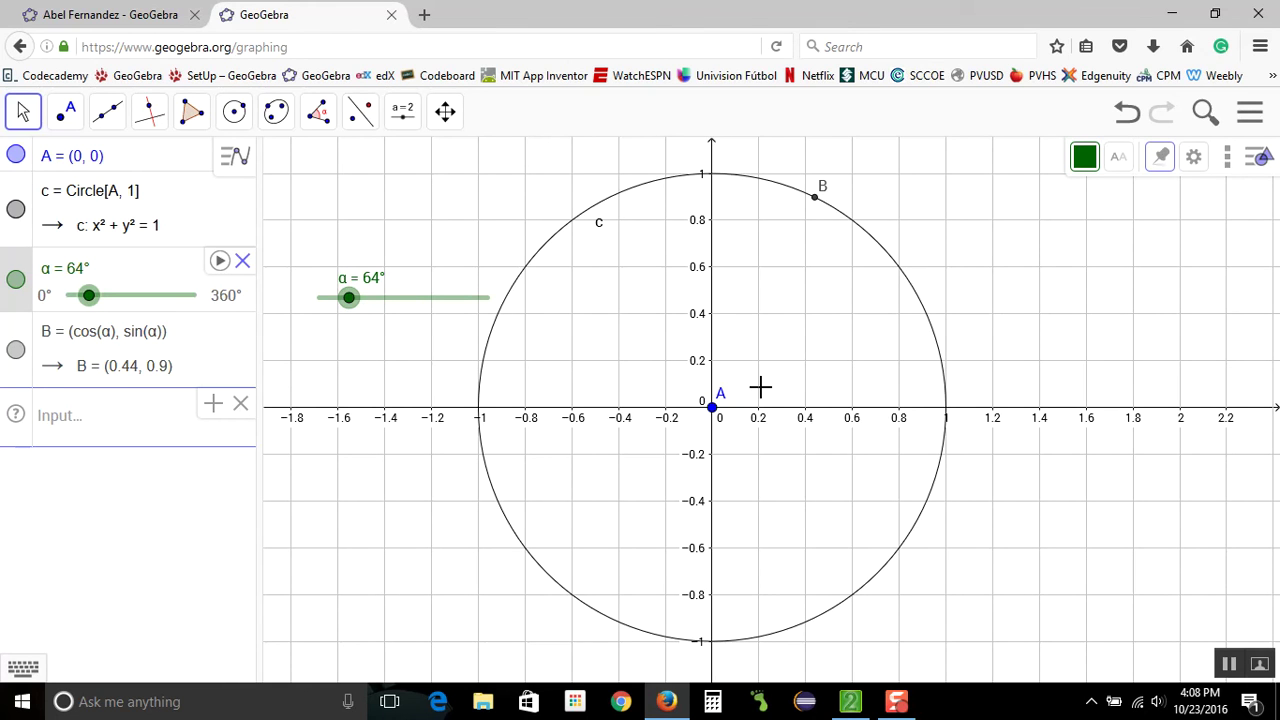
# Construct a line through point B perpendicular to the x-axis.
pyautogui.click(149, 118)
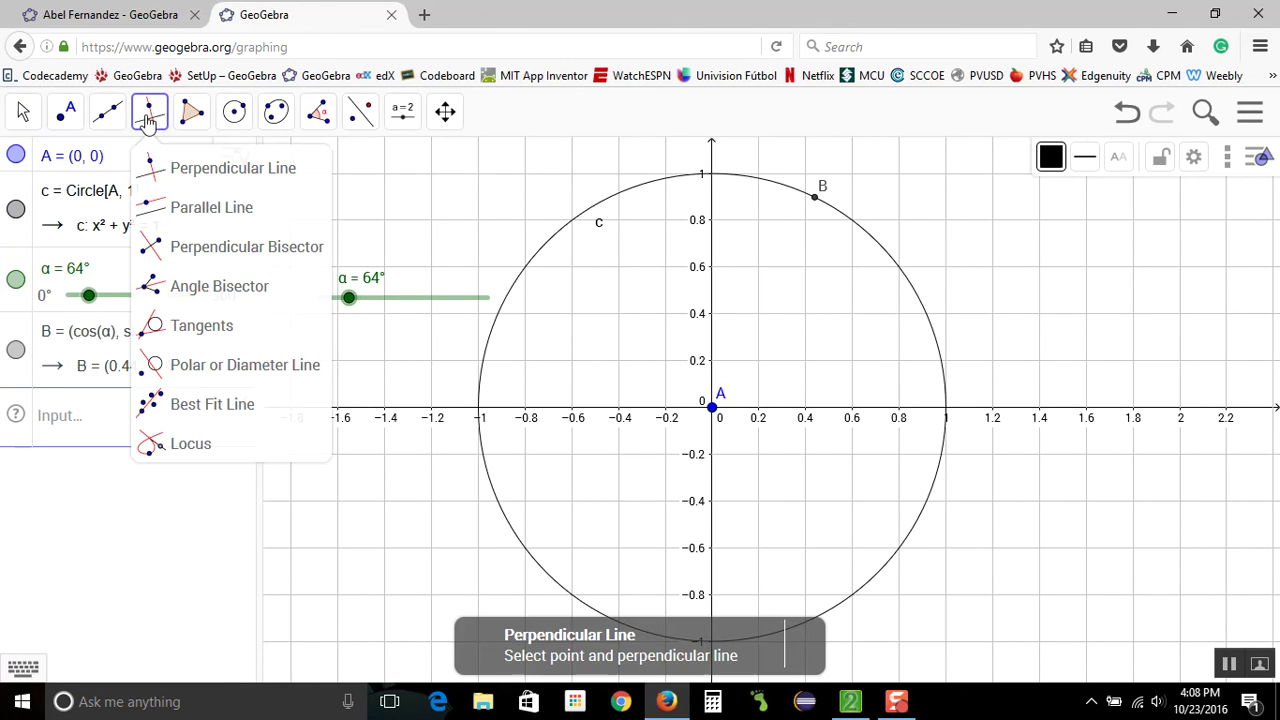
pyautogui.click(213, 172)
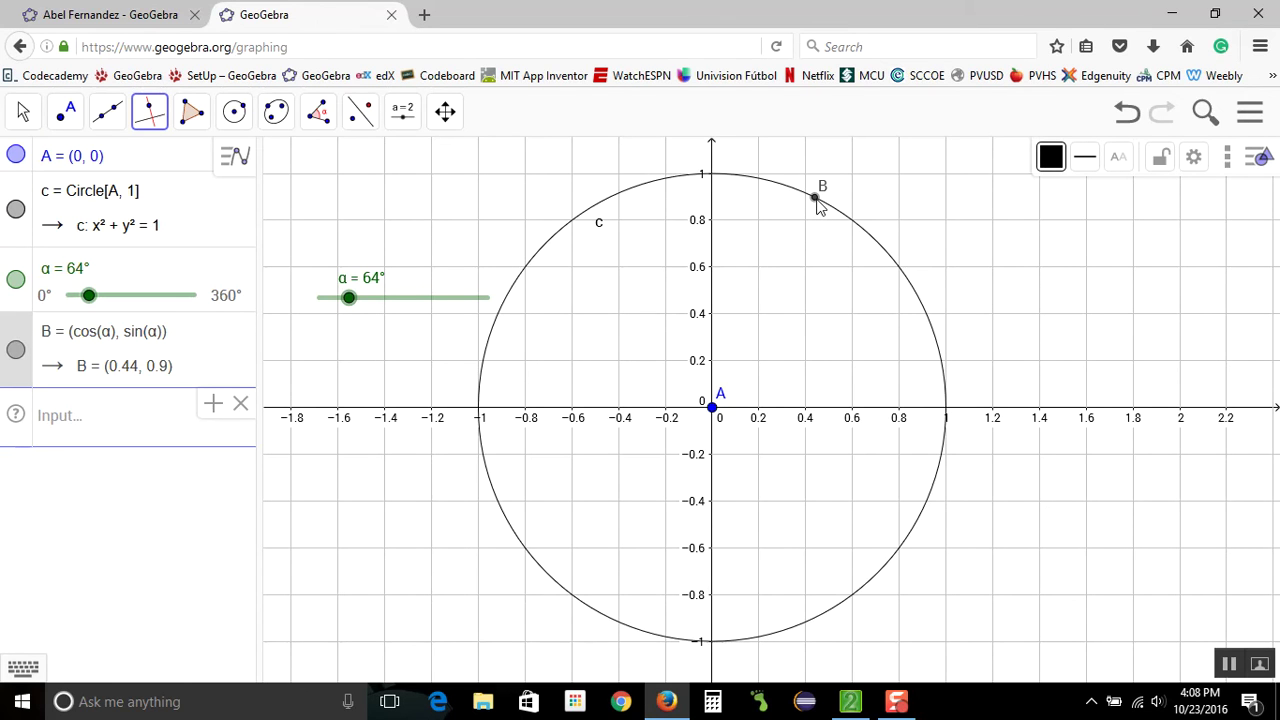
pyautogui.click(823, 408)
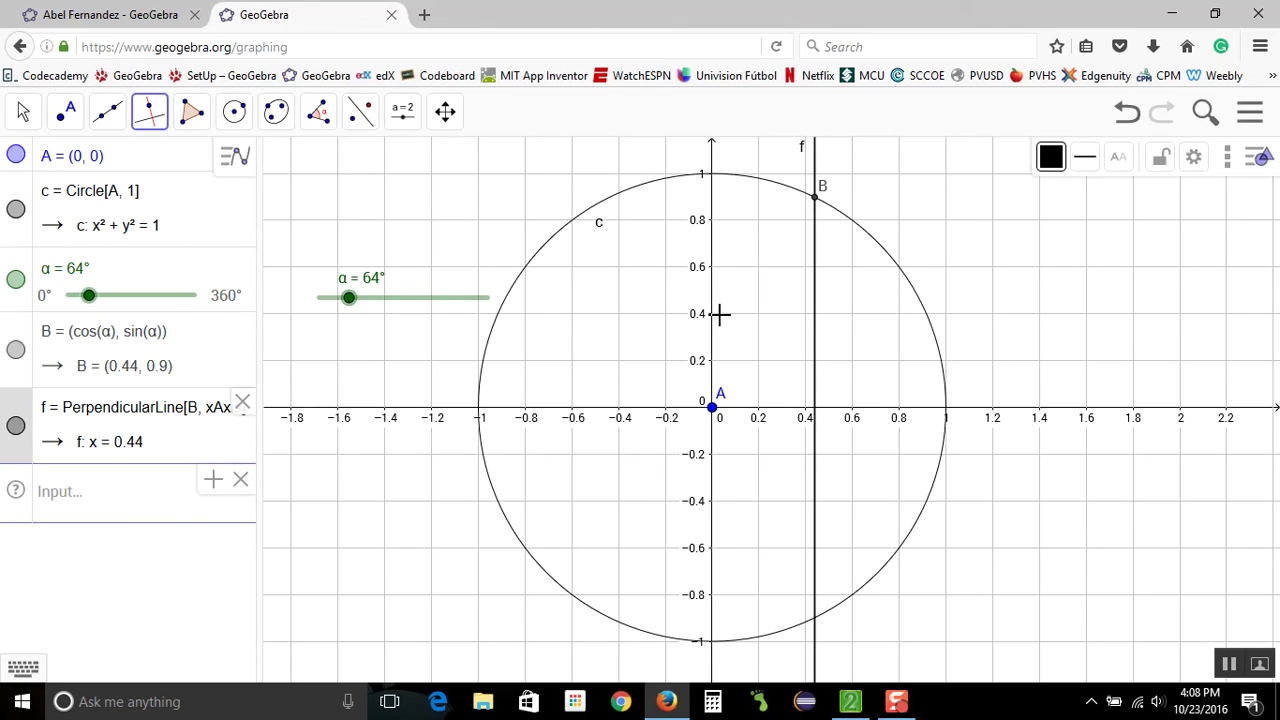
# Create the intersection point of the perpendicular line through B and the x-axis.
pyautogui.click(76, 118)
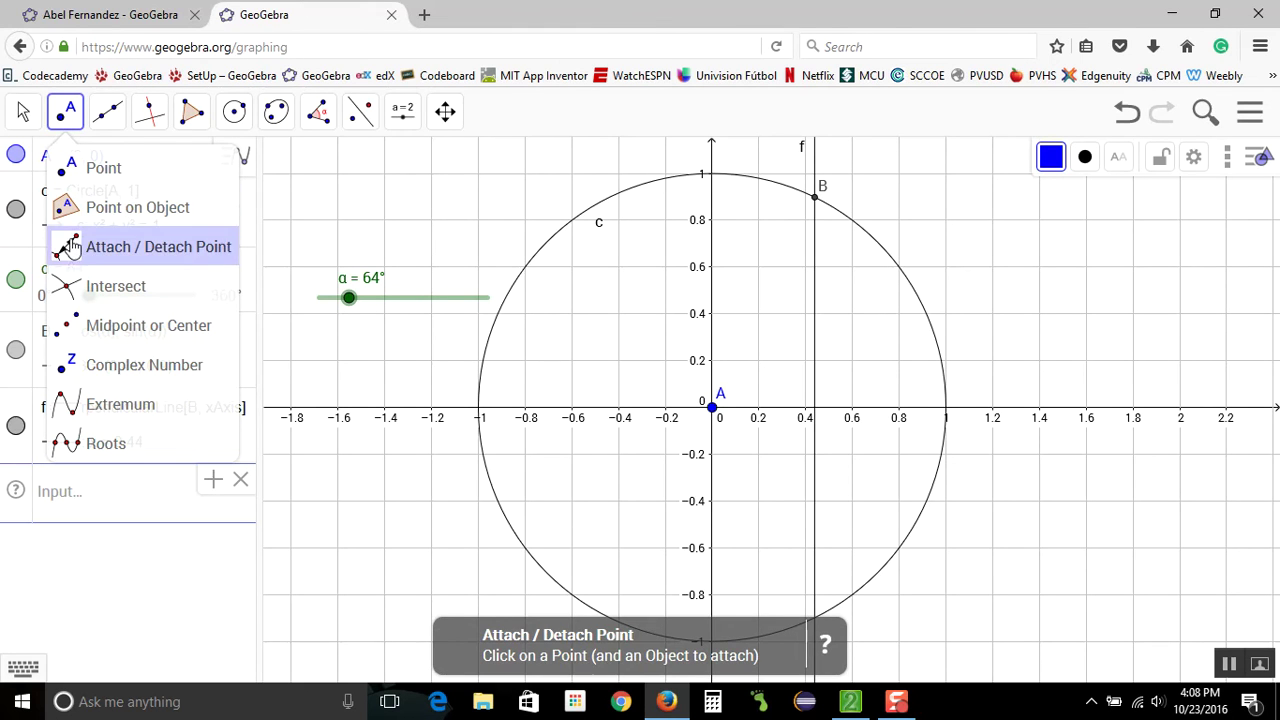
pyautogui.click(76, 290)
pyautogui.click(816, 416)
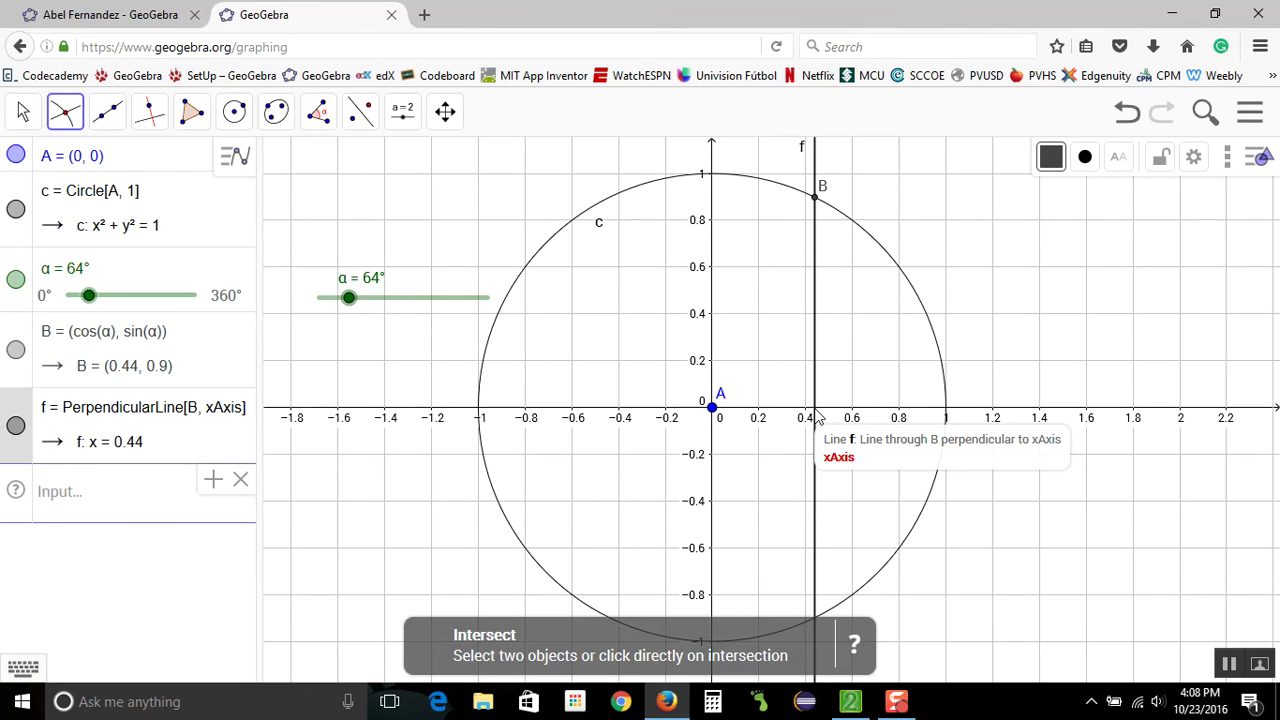
pyautogui.click(815, 410)
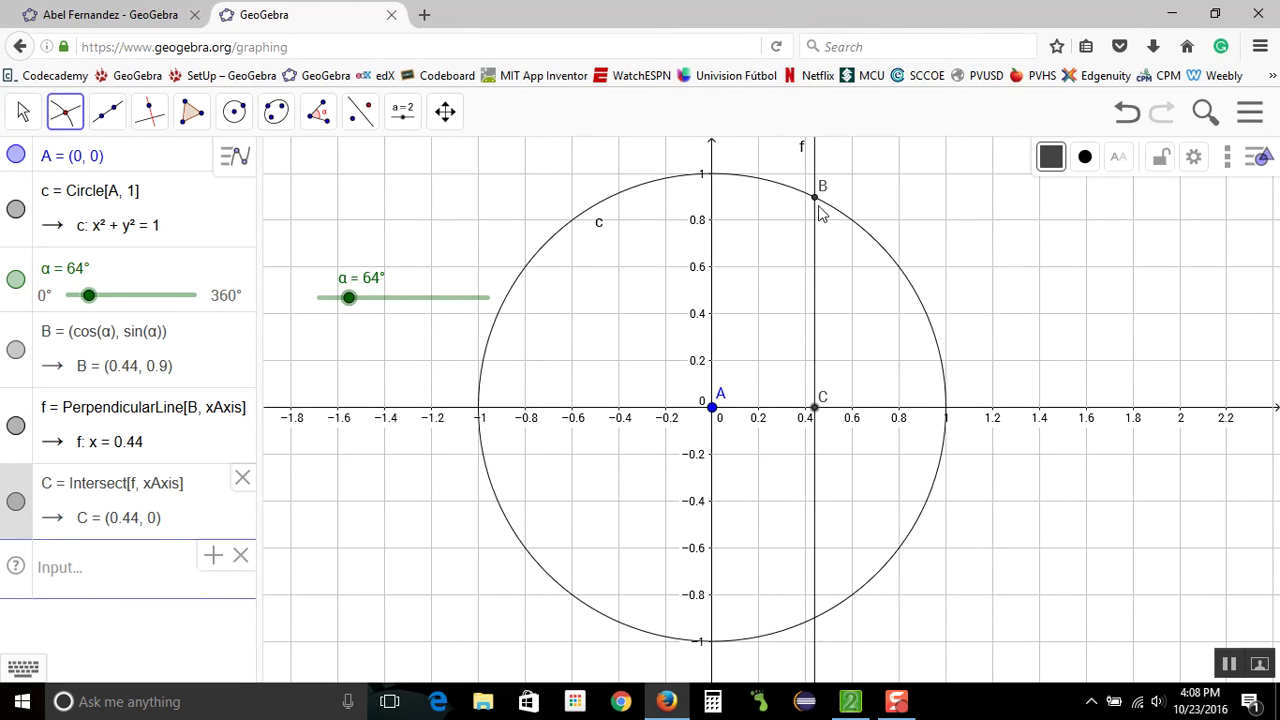
pyautogui.click(815, 419)
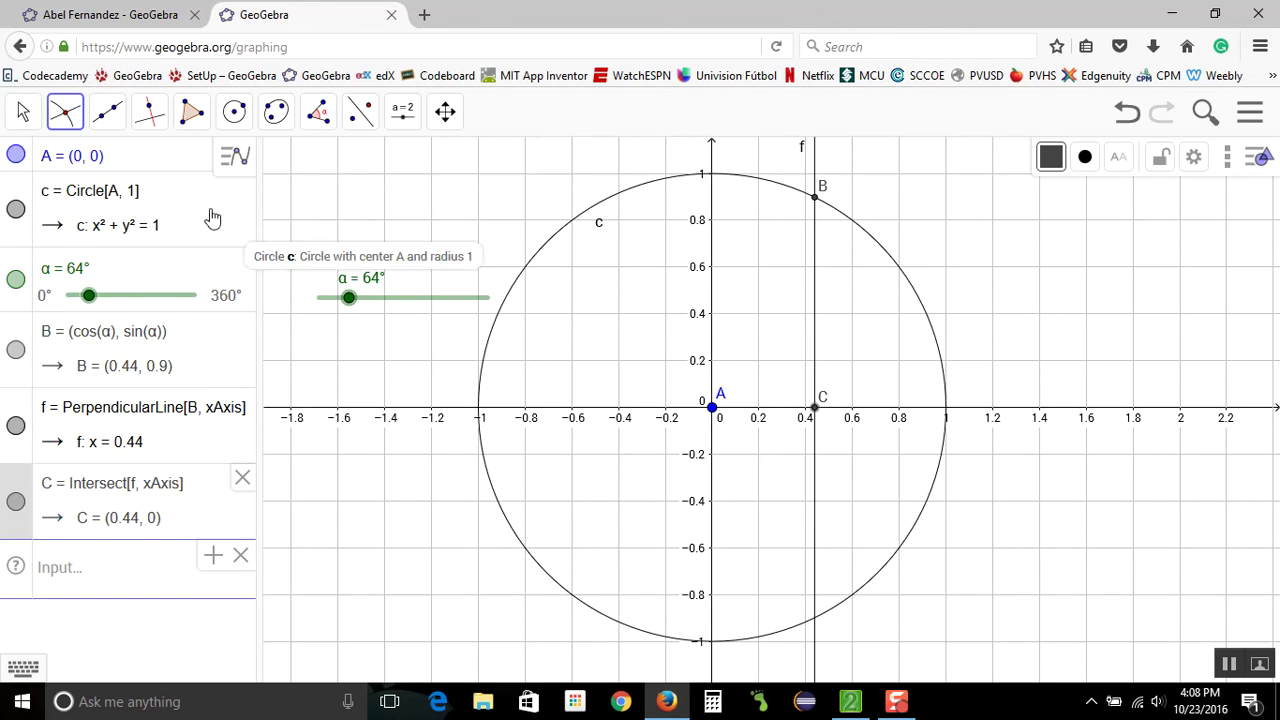
# Hide perpendicular line f while keeping points B and C shown.
pyautogui.click(24, 116)
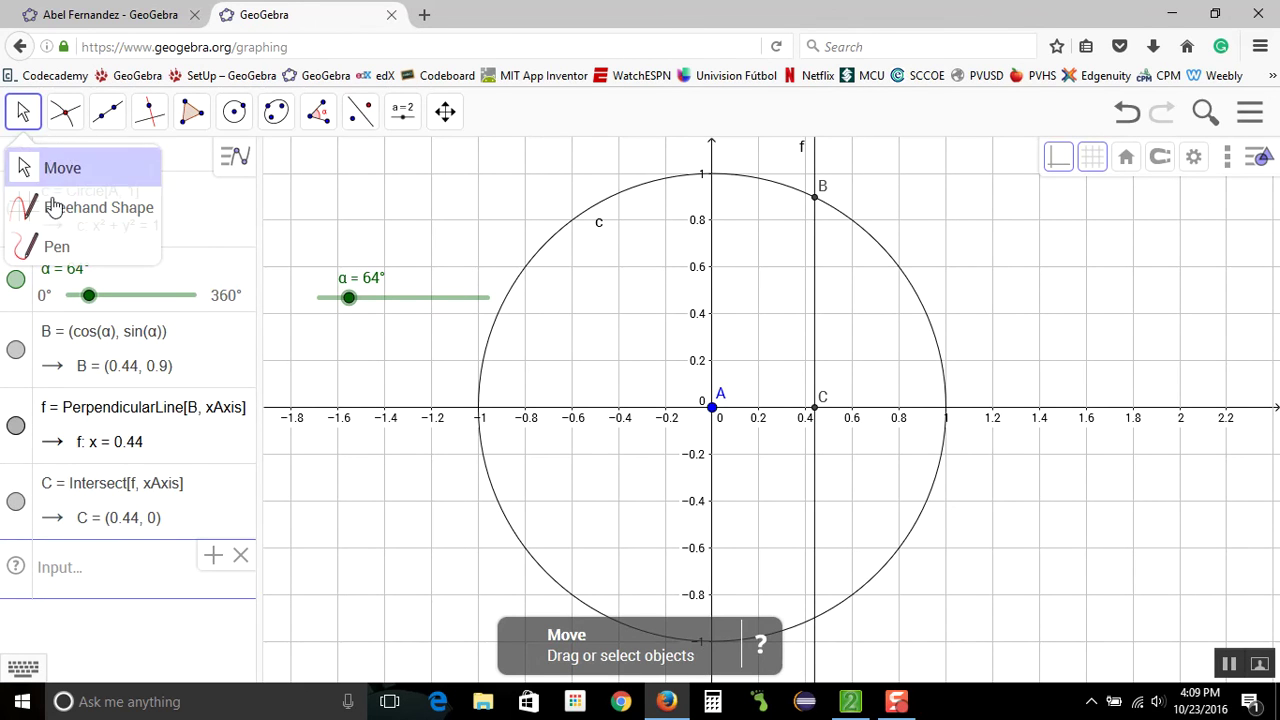
pyautogui.click(26, 116)
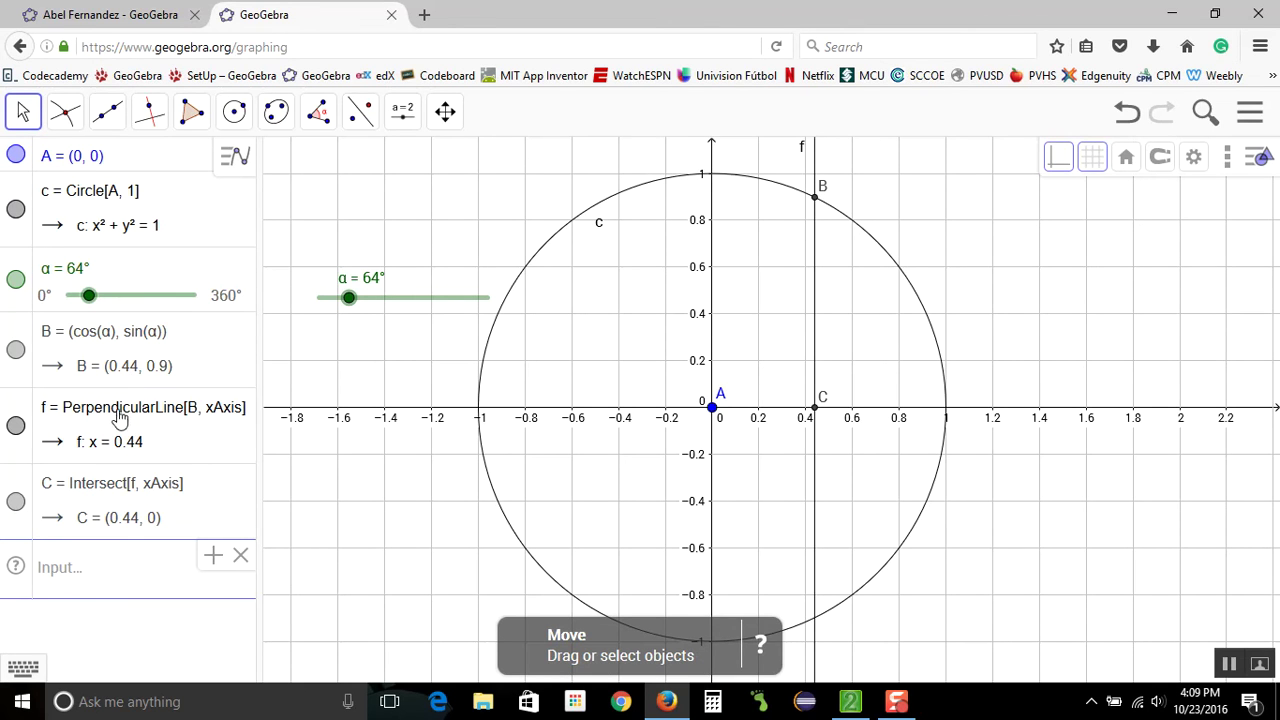
pyautogui.click(16, 427)
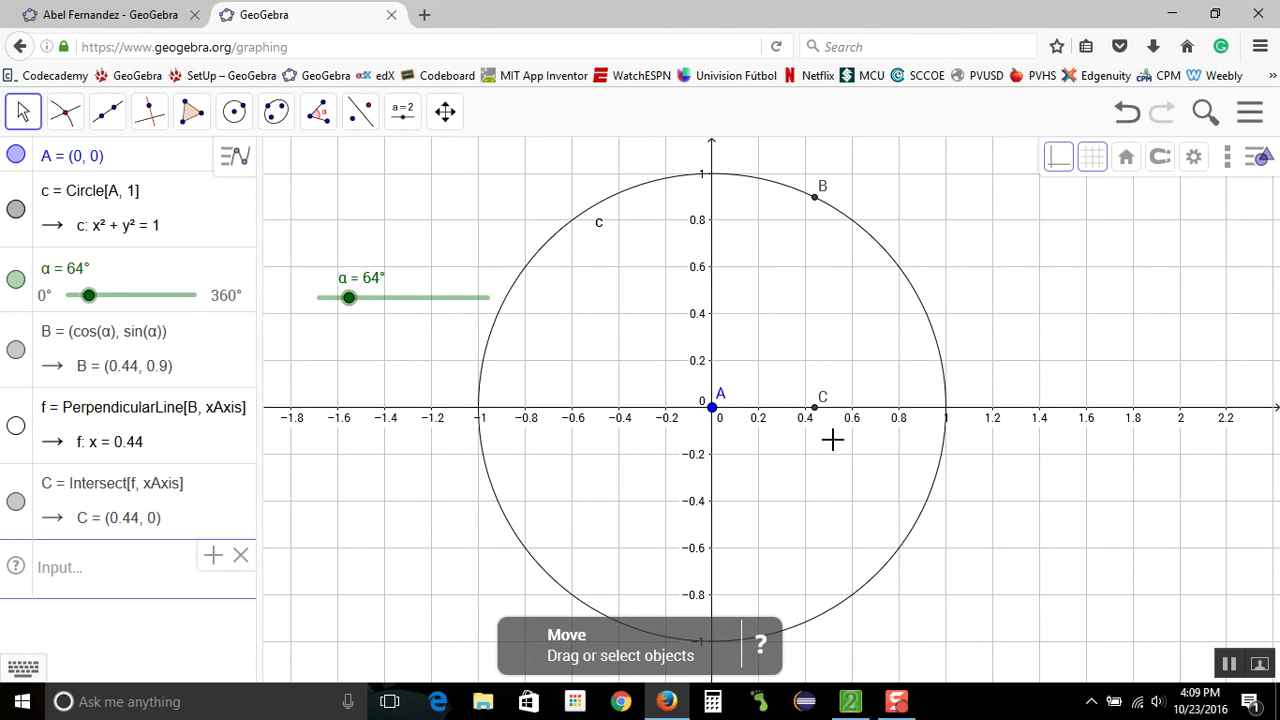
# Draw a segment from the center A to point B on the circle, and return to the Move tool.
pyautogui.click(110, 116)
pyautogui.click(155, 217)
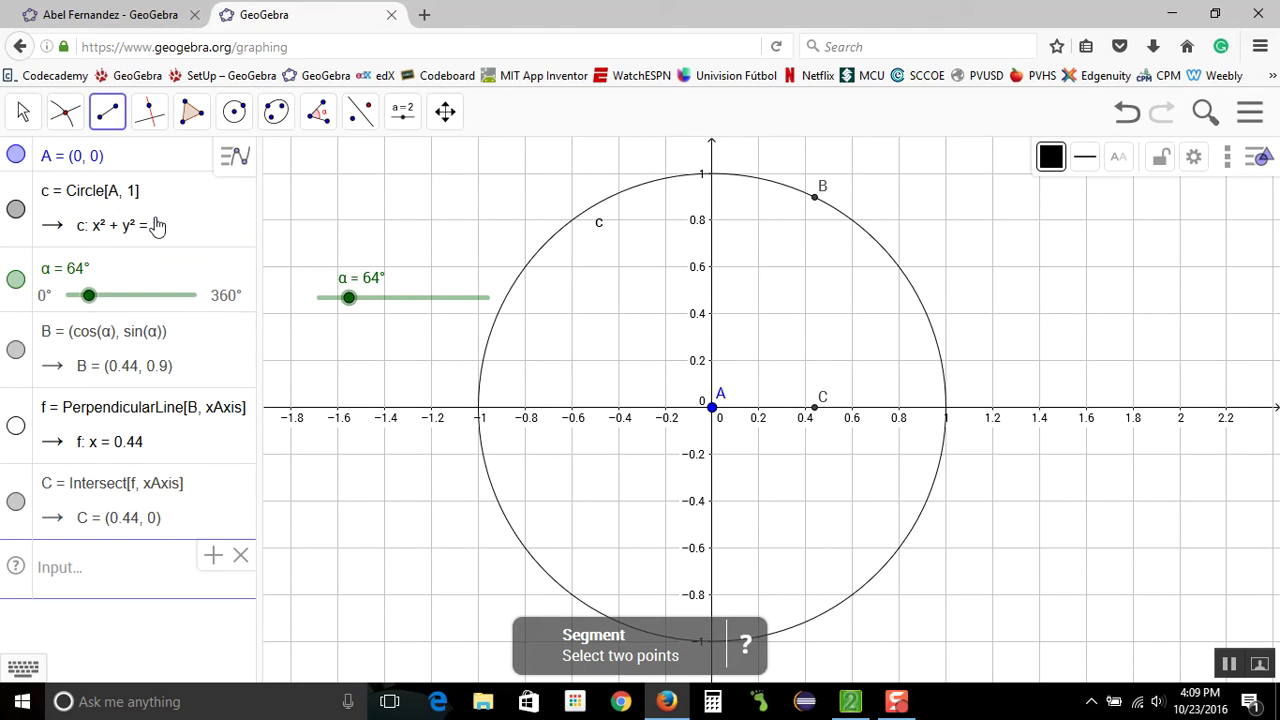
pyautogui.click(713, 410)
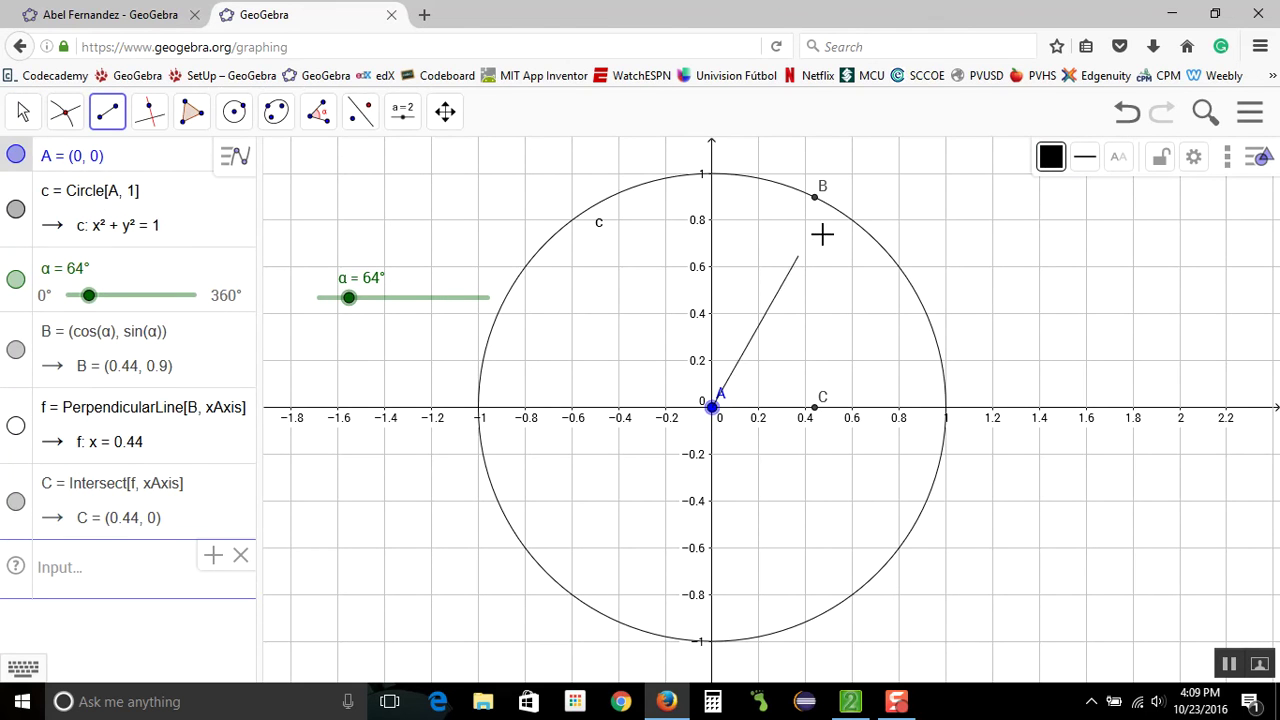
pyautogui.click(815, 198)
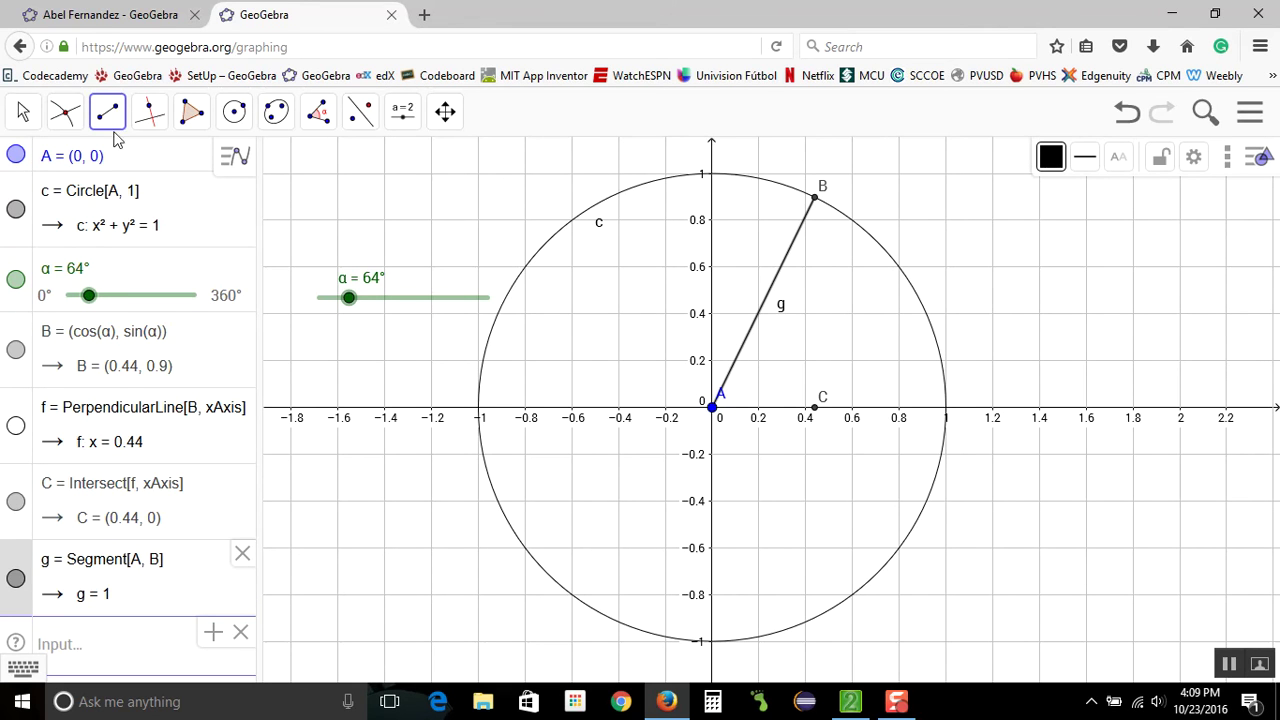
pyautogui.click(25, 117)
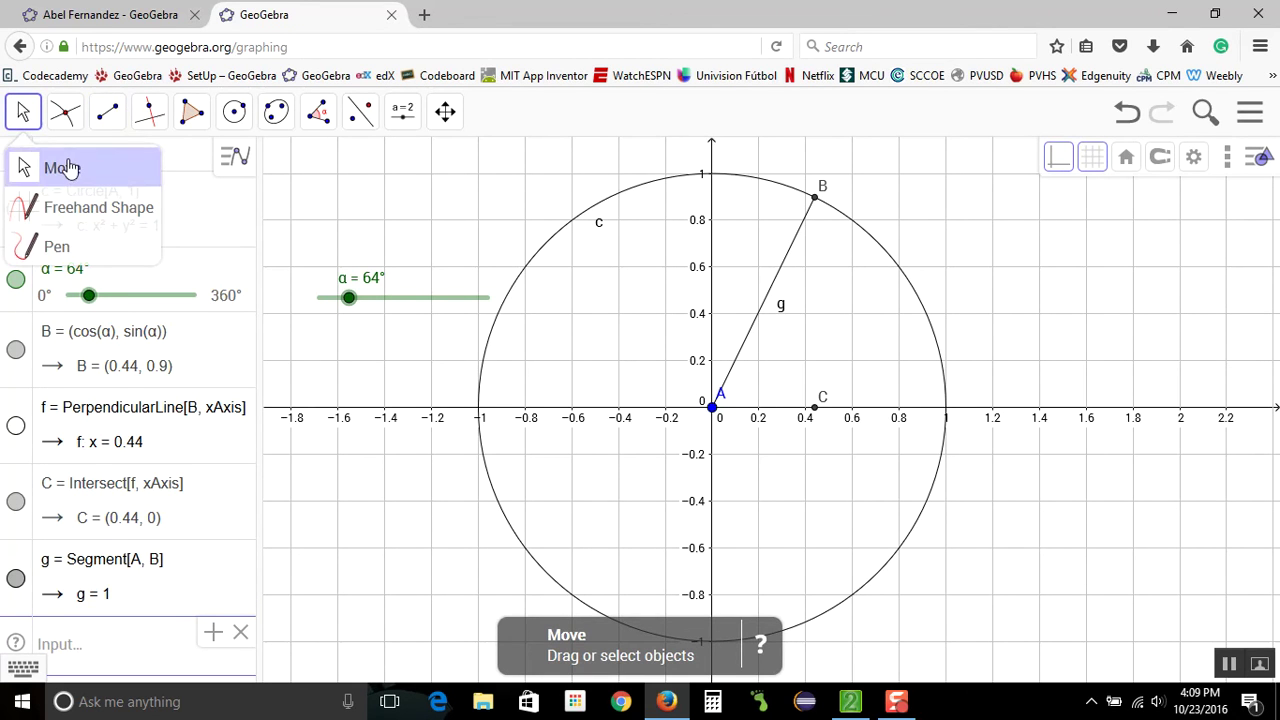
pyautogui.click(68, 168)
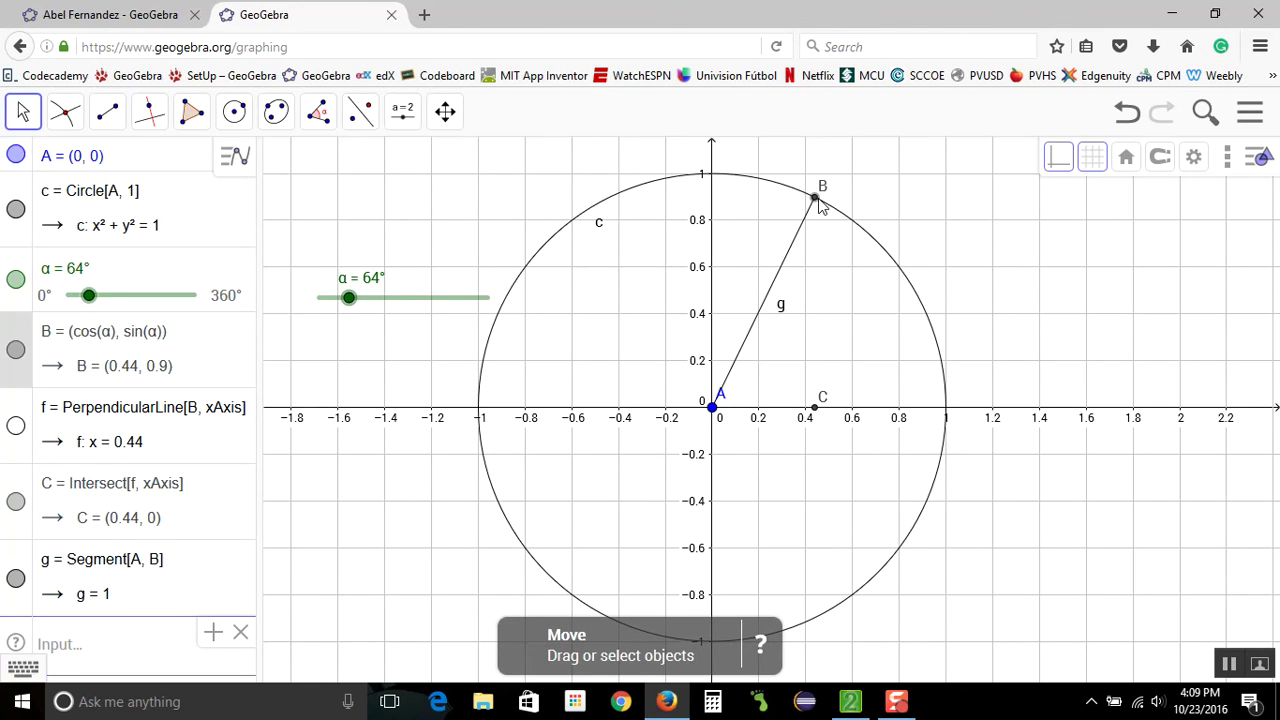
# Animate the α slider to watch segment AB and point C follow point B, and pause at about 62°.
pyautogui.click(177, 280)
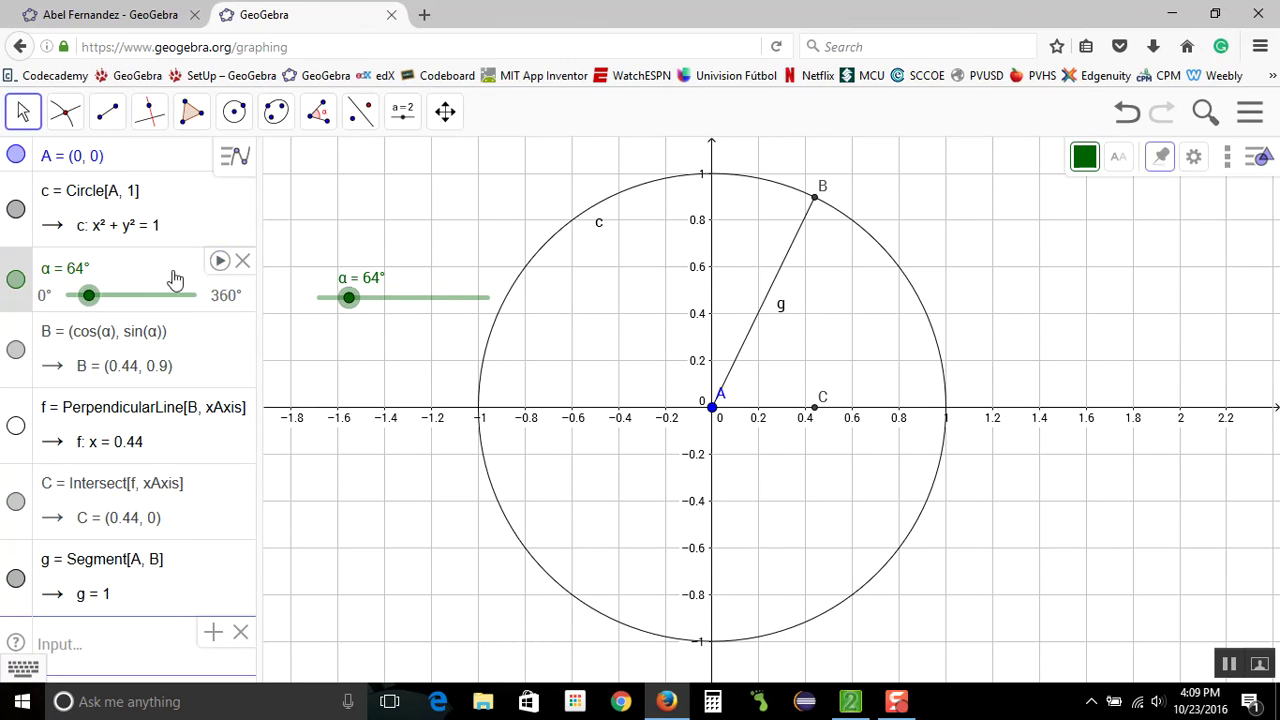
pyautogui.click(220, 262)
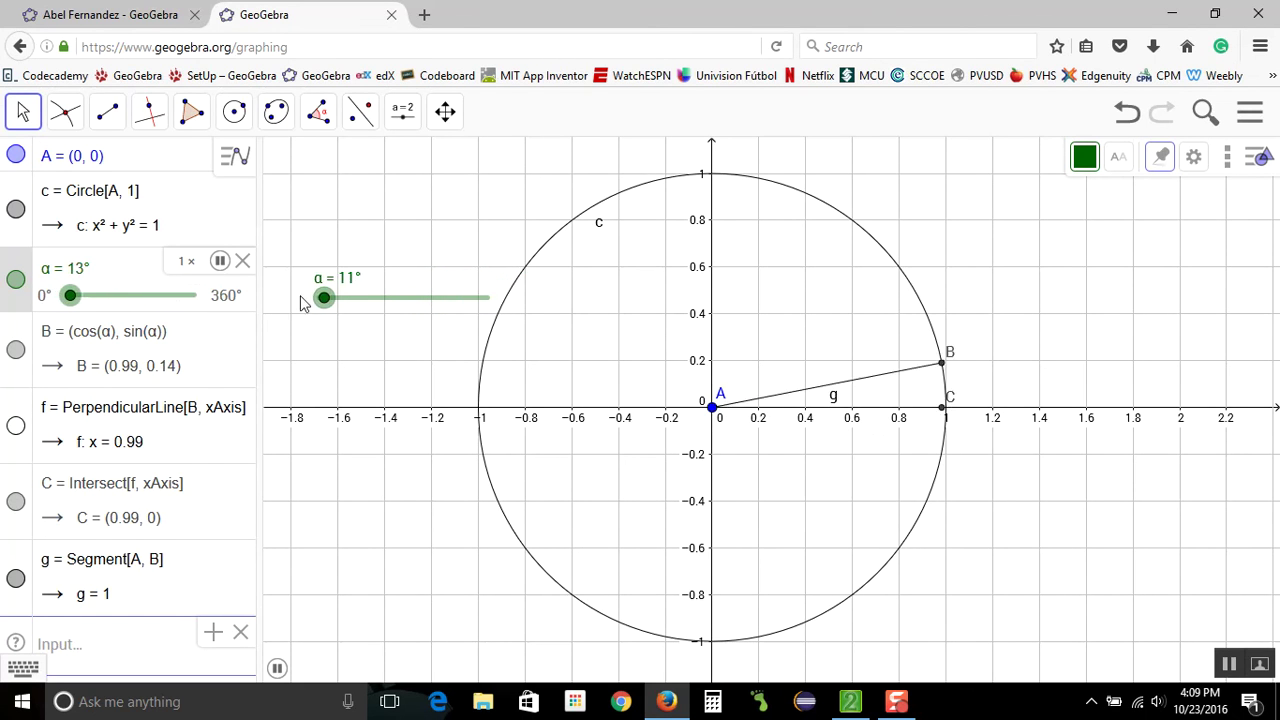
pyautogui.click(220, 262)
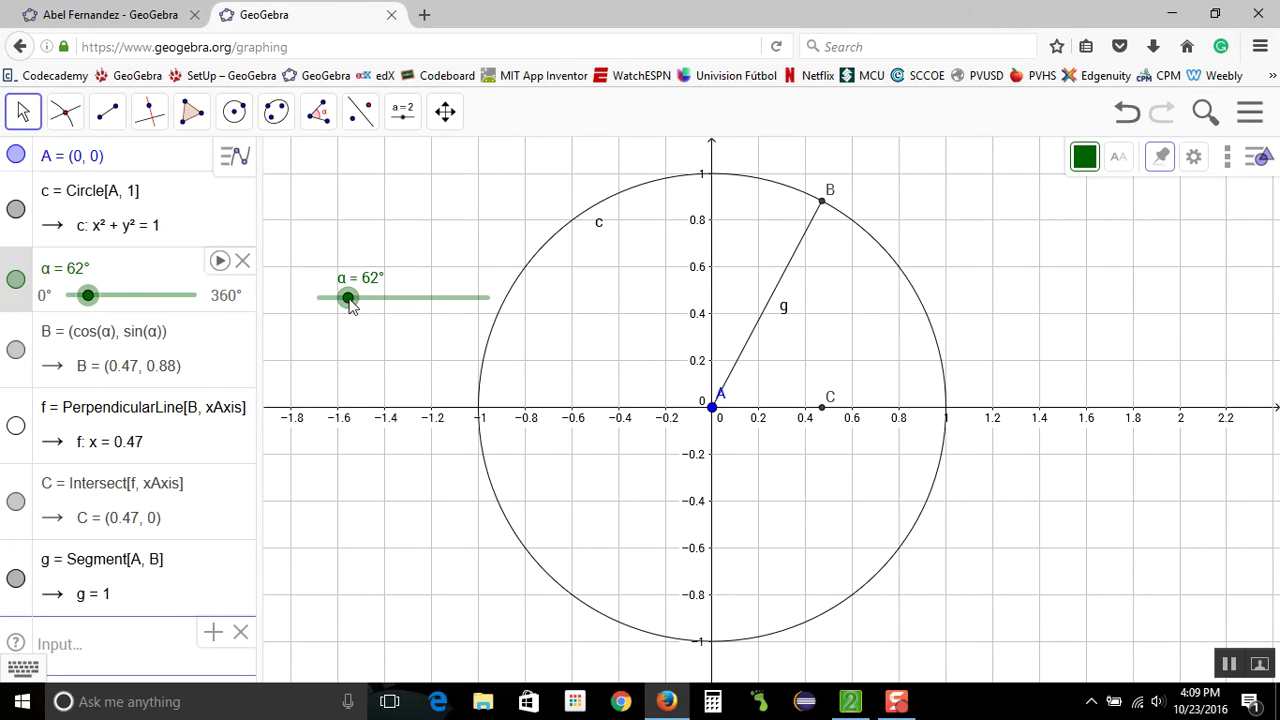
# Move the α slider by hand through 268°, 360° and 0°, and leave it at 54°.
pyautogui.moveTo(349, 300); pyautogui.dragTo(443, 315)
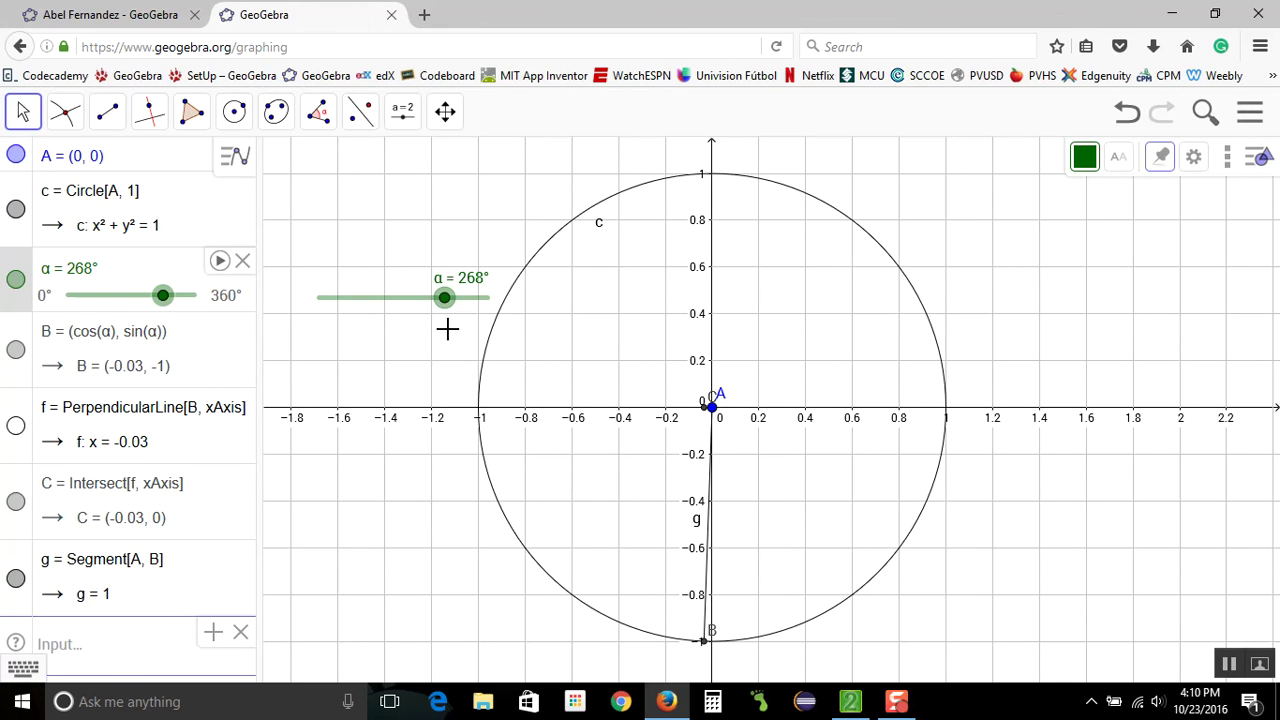
pyautogui.moveTo(446, 310); pyautogui.dragTo(503, 314)
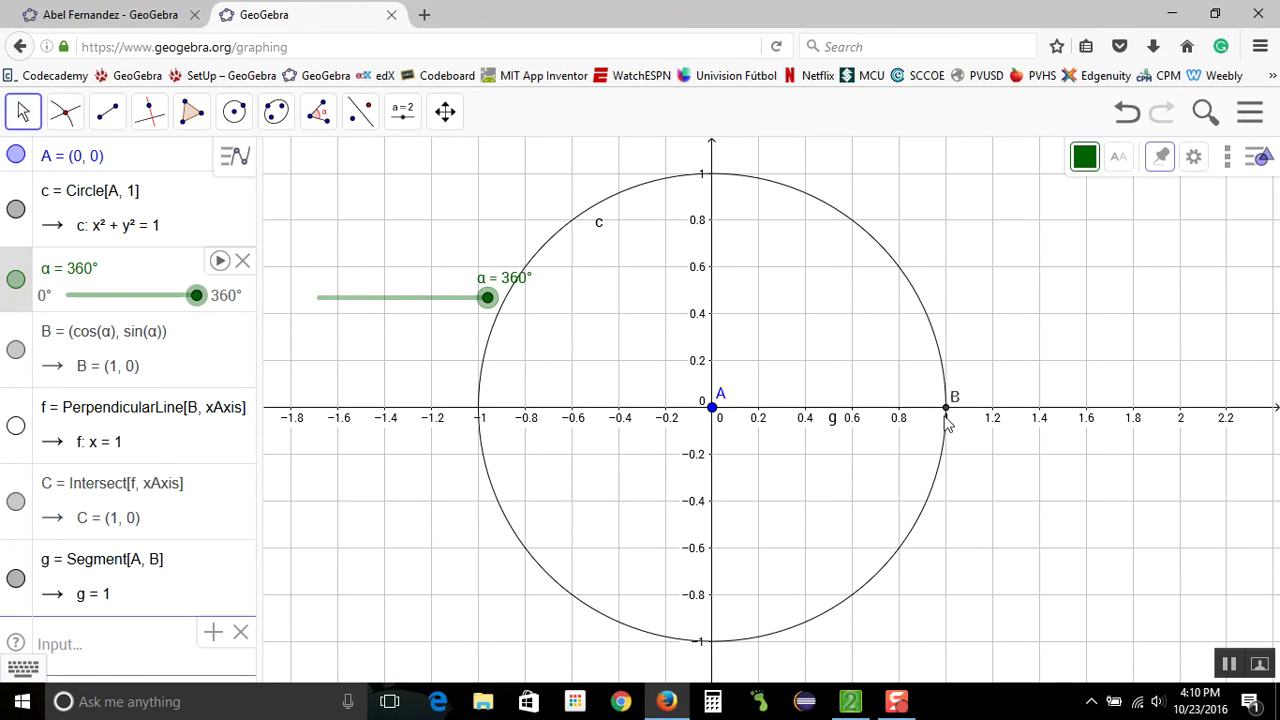
pyautogui.moveTo(487, 300); pyautogui.dragTo(297, 308)
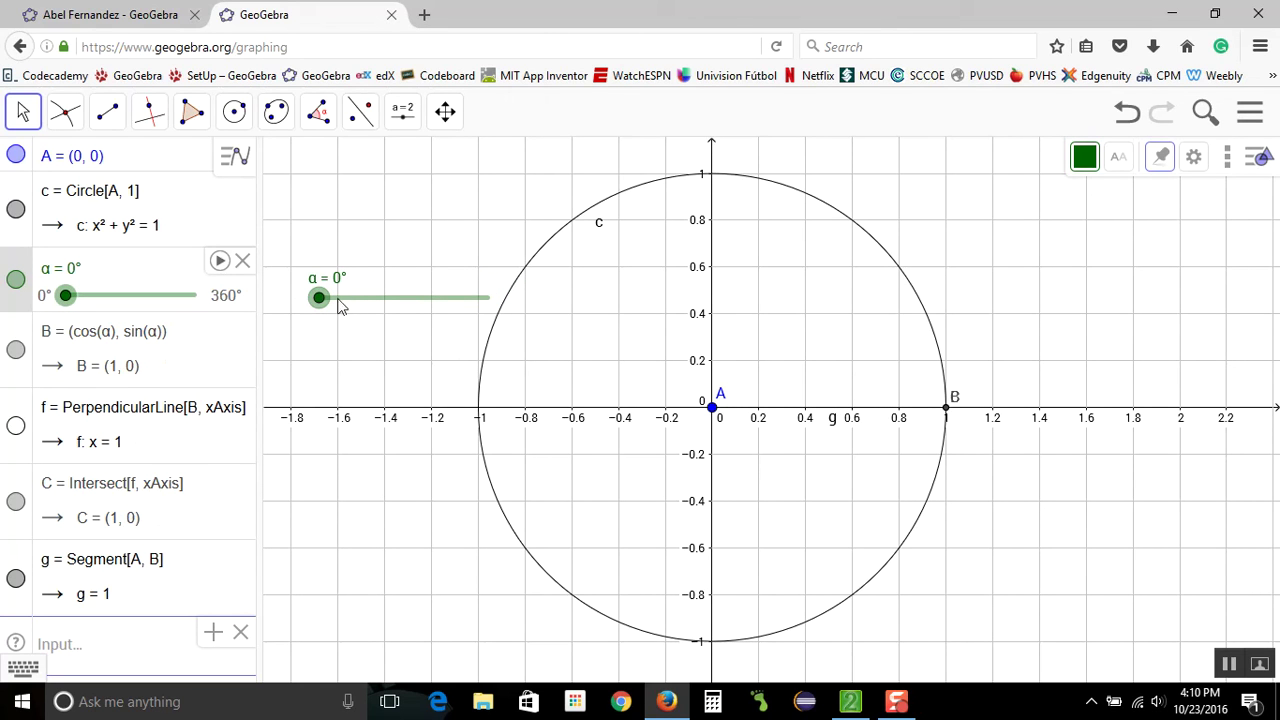
pyautogui.moveTo(319, 306); pyautogui.dragTo(345, 313)
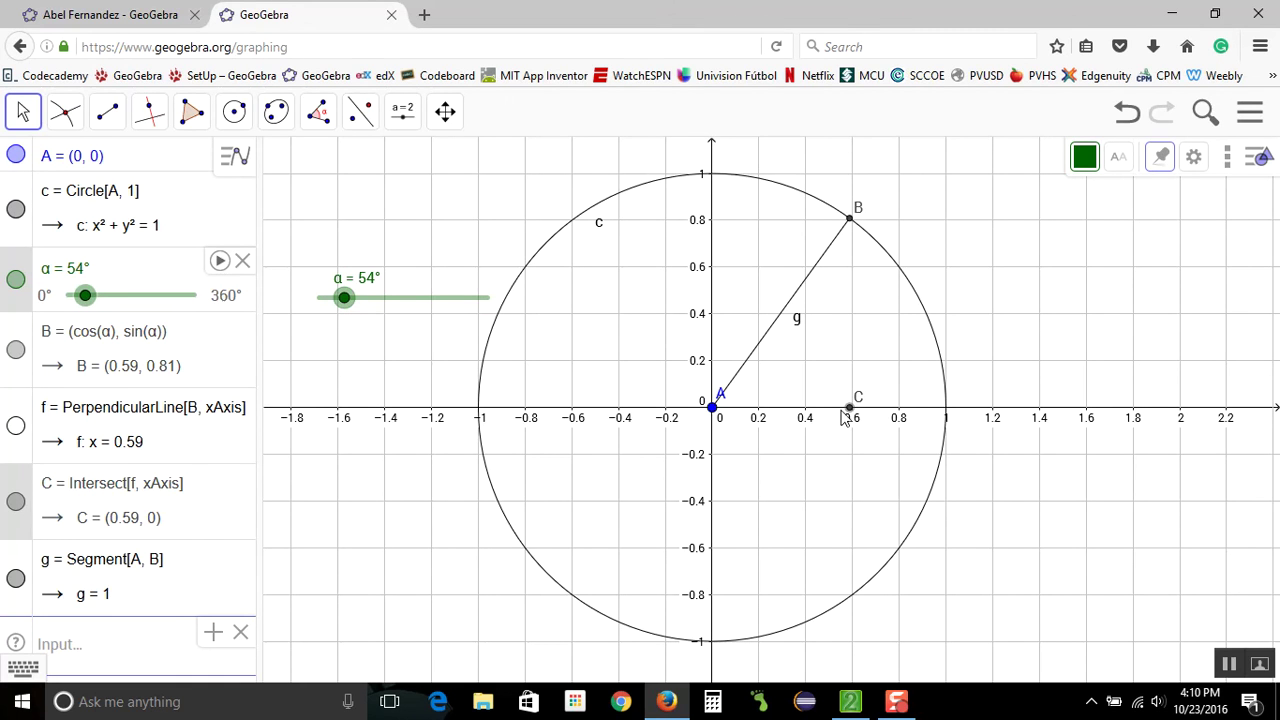
# Complete the right triangle with segments from B to C and from C to A, and return to the Move tool.
pyautogui.click(107, 111)
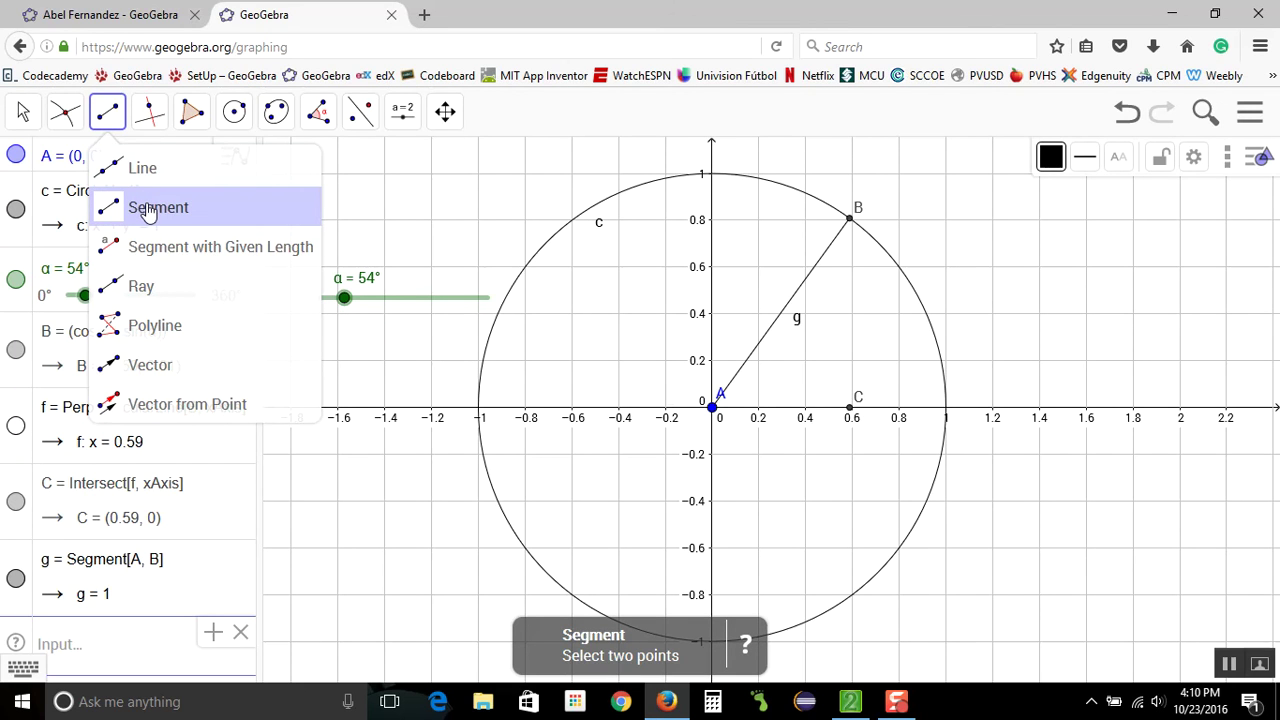
pyautogui.click(148, 210)
pyautogui.click(851, 220)
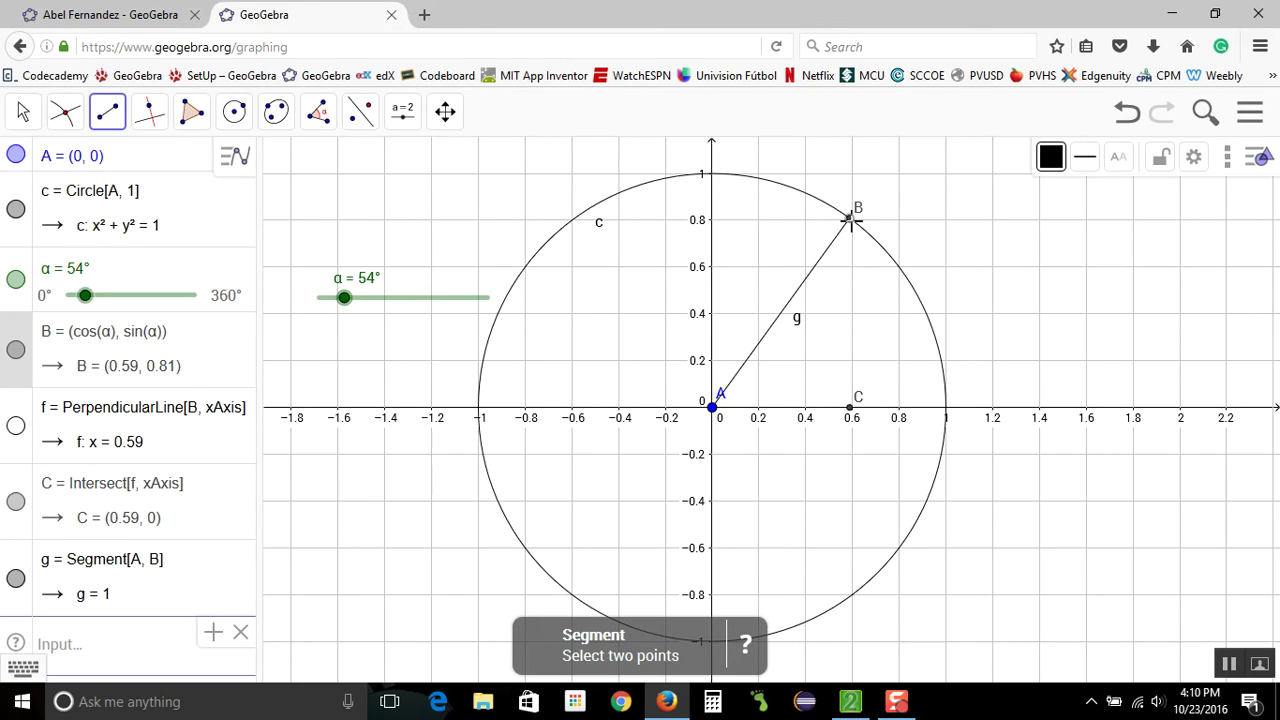
pyautogui.click(851, 410)
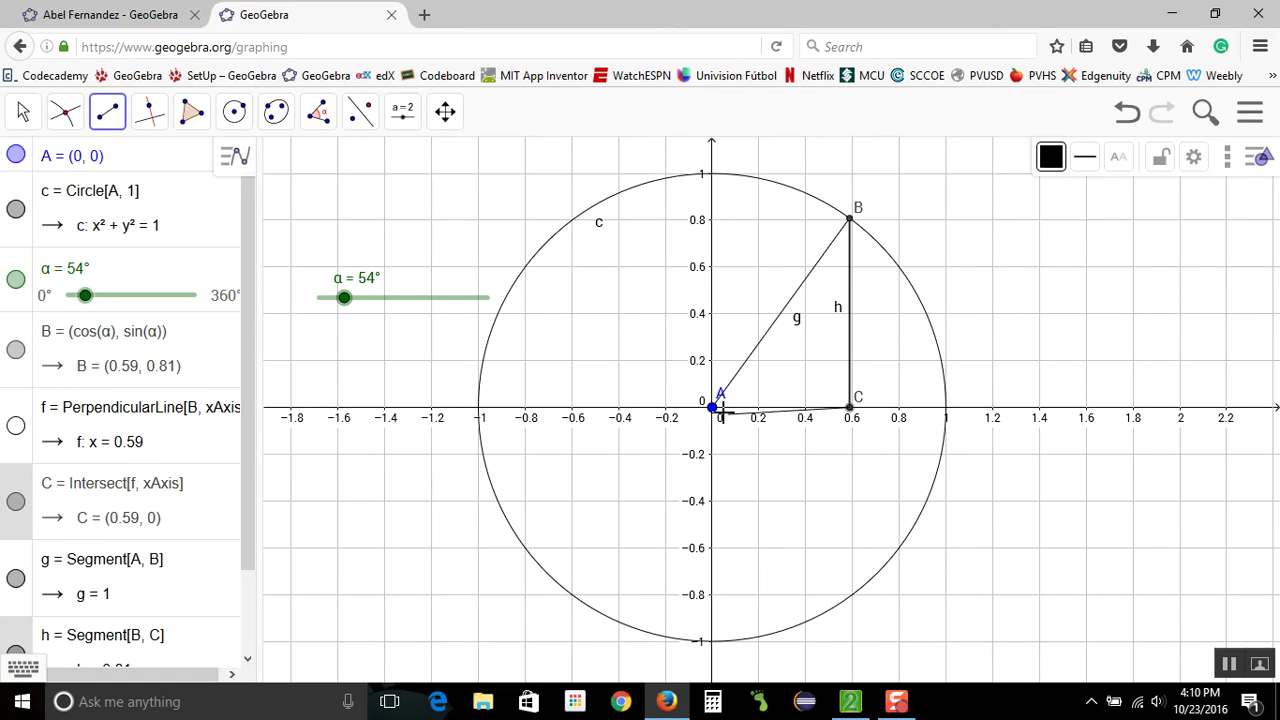
pyautogui.click(719, 412)
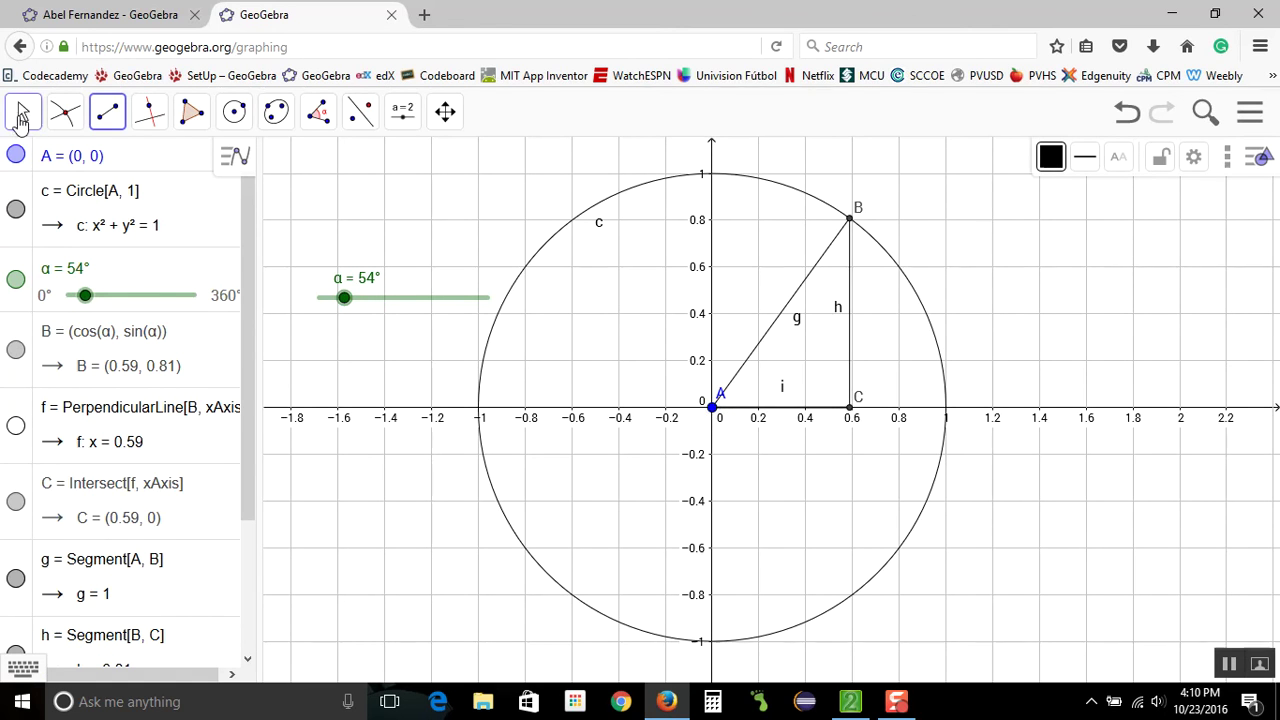
pyautogui.click(22, 113)
pyautogui.click(50, 172)
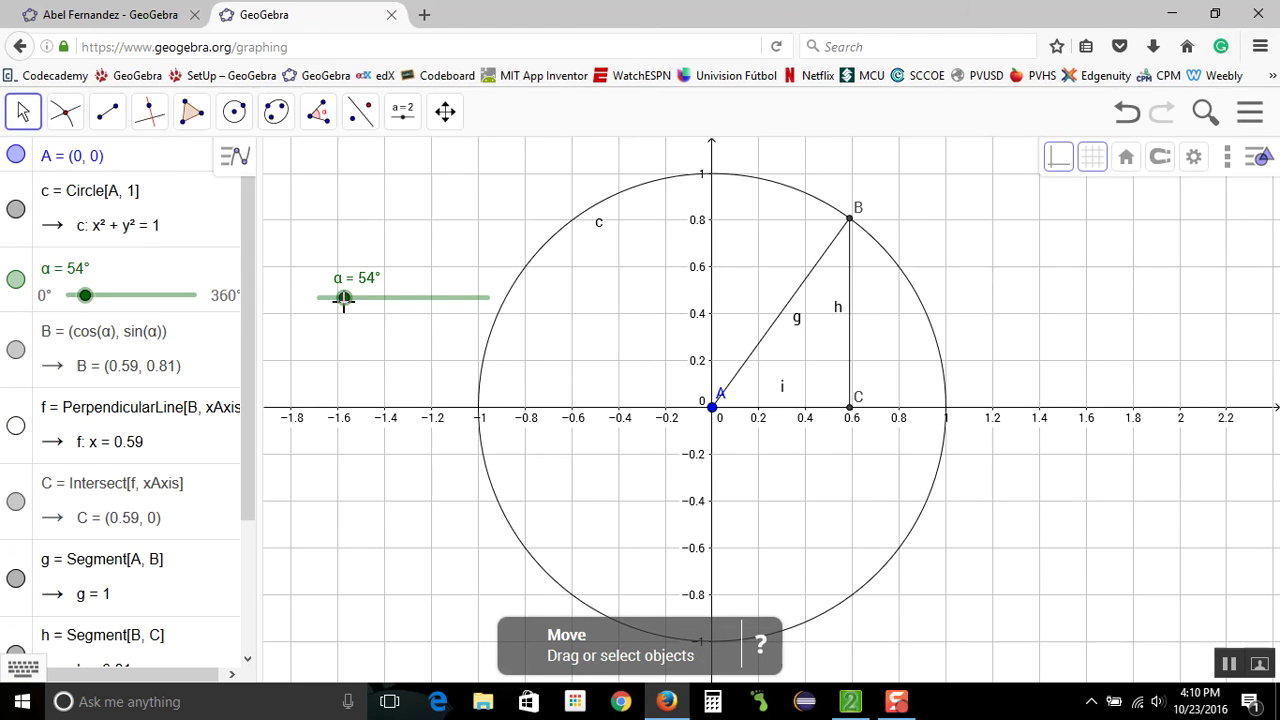
# Color the vertical segment BC red and set its line thickness to 6.
pyautogui.click(853, 344)
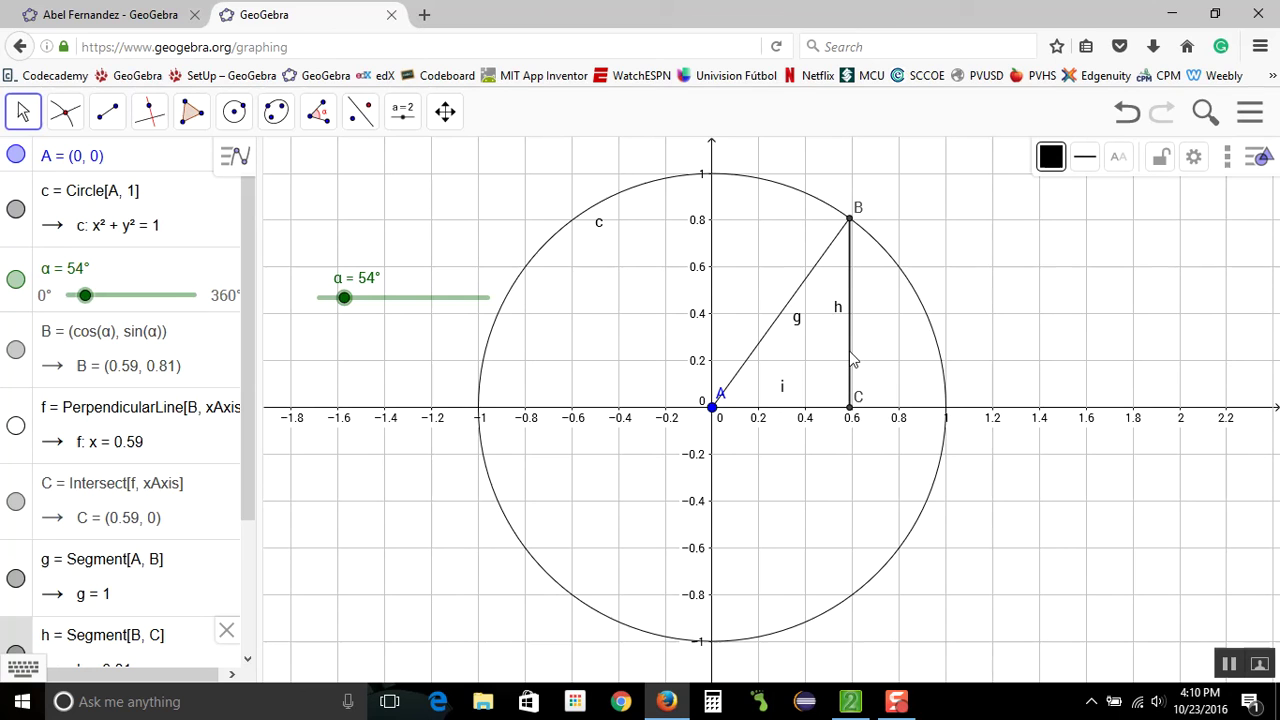
pyautogui.click(1050, 160)
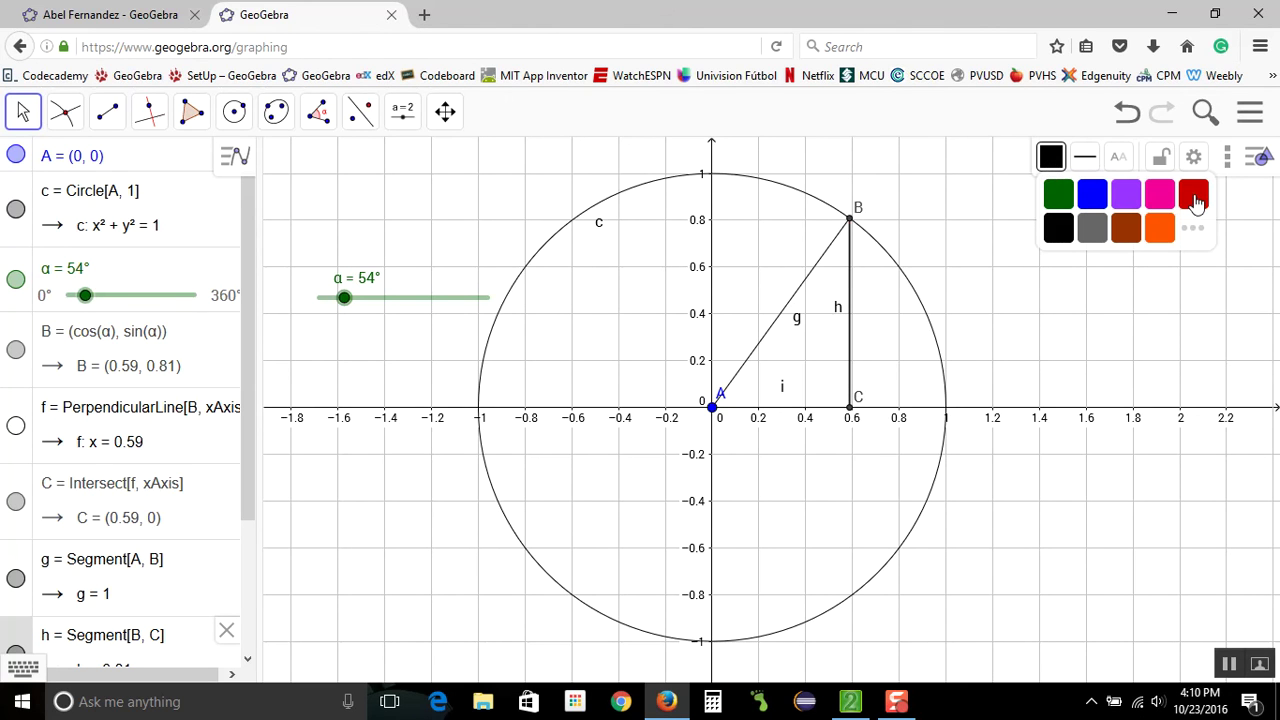
pyautogui.click(1194, 198)
pyautogui.click(1085, 158)
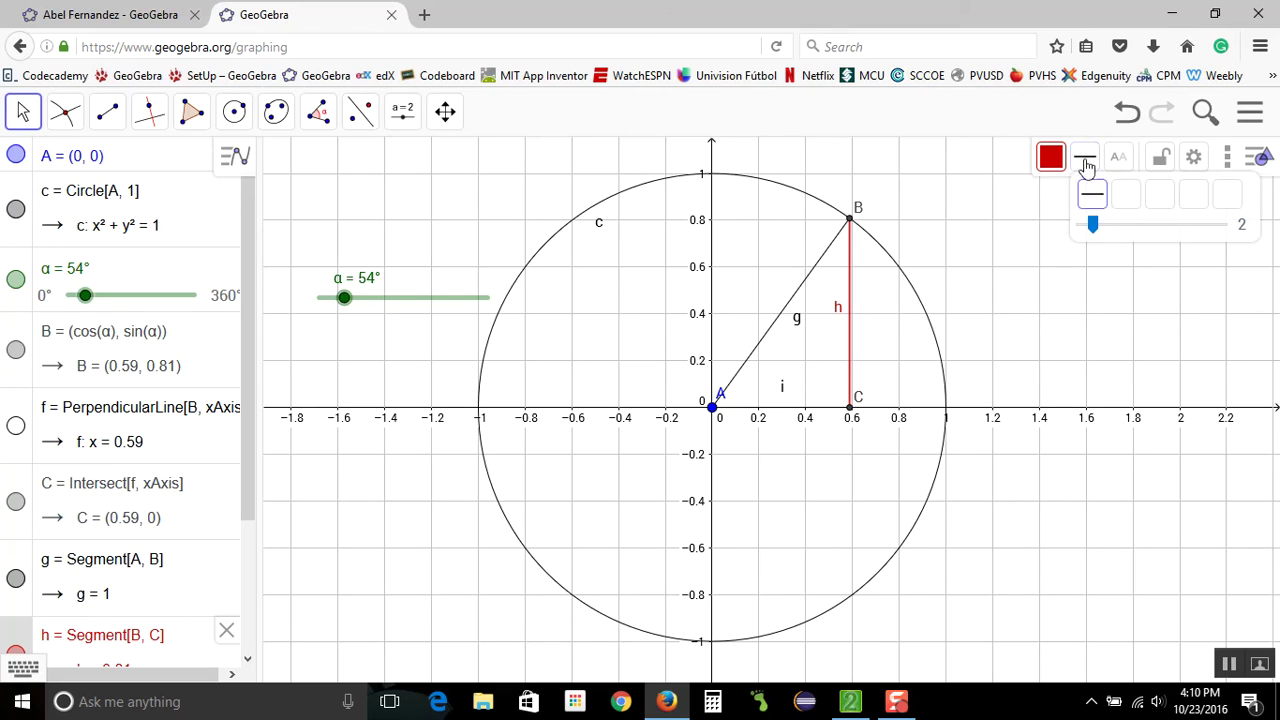
pyautogui.click(1137, 226)
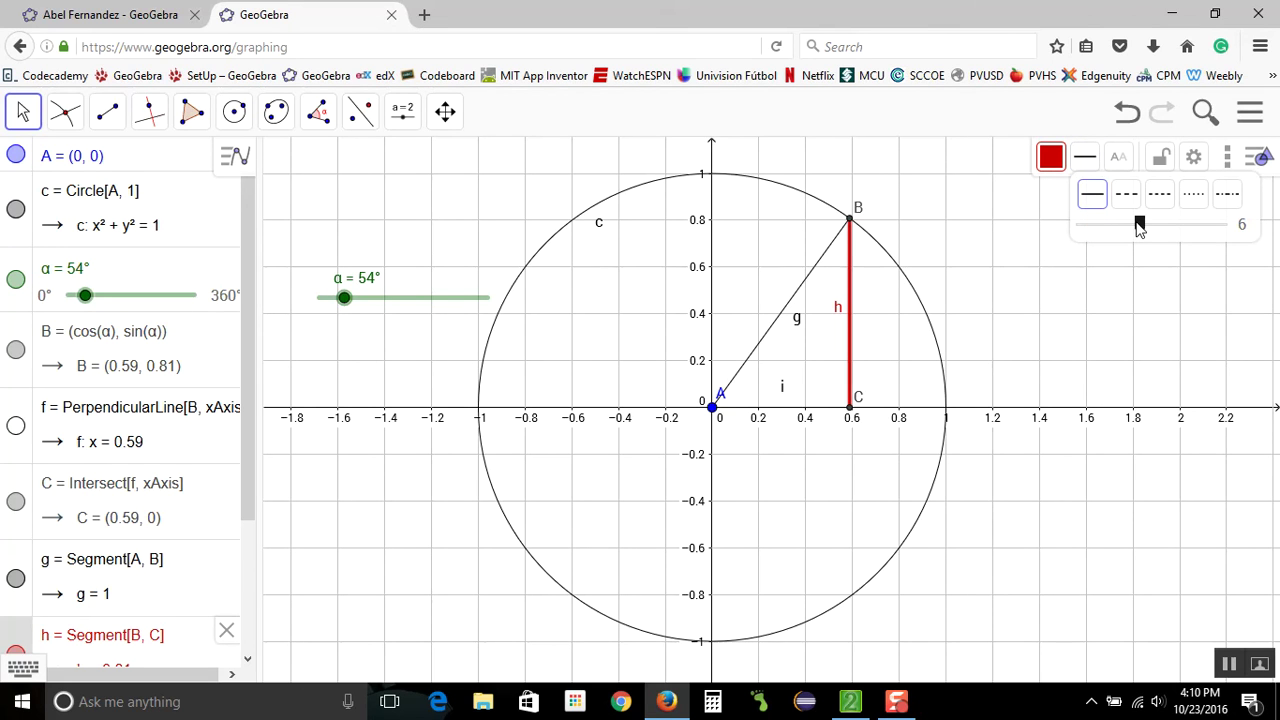
# Color the horizontal segment from C to A blue and set its line thickness to 6.
pyautogui.click(789, 406)
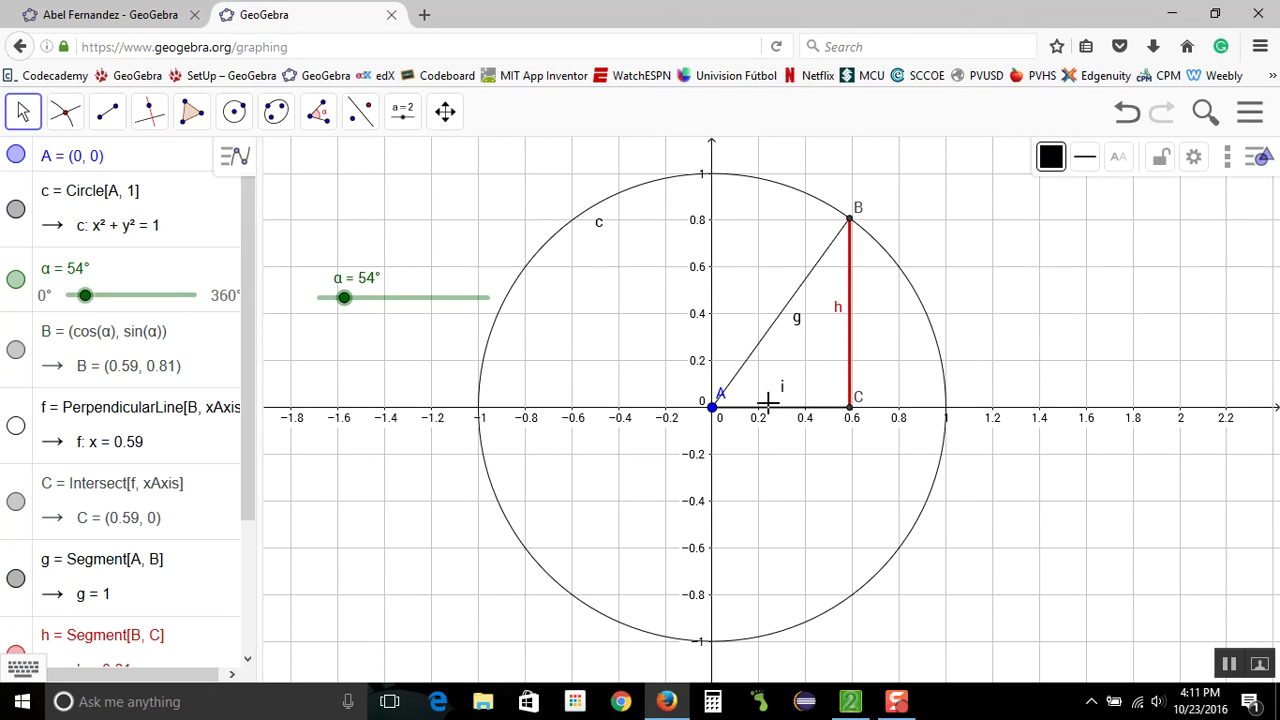
pyautogui.click(1051, 157)
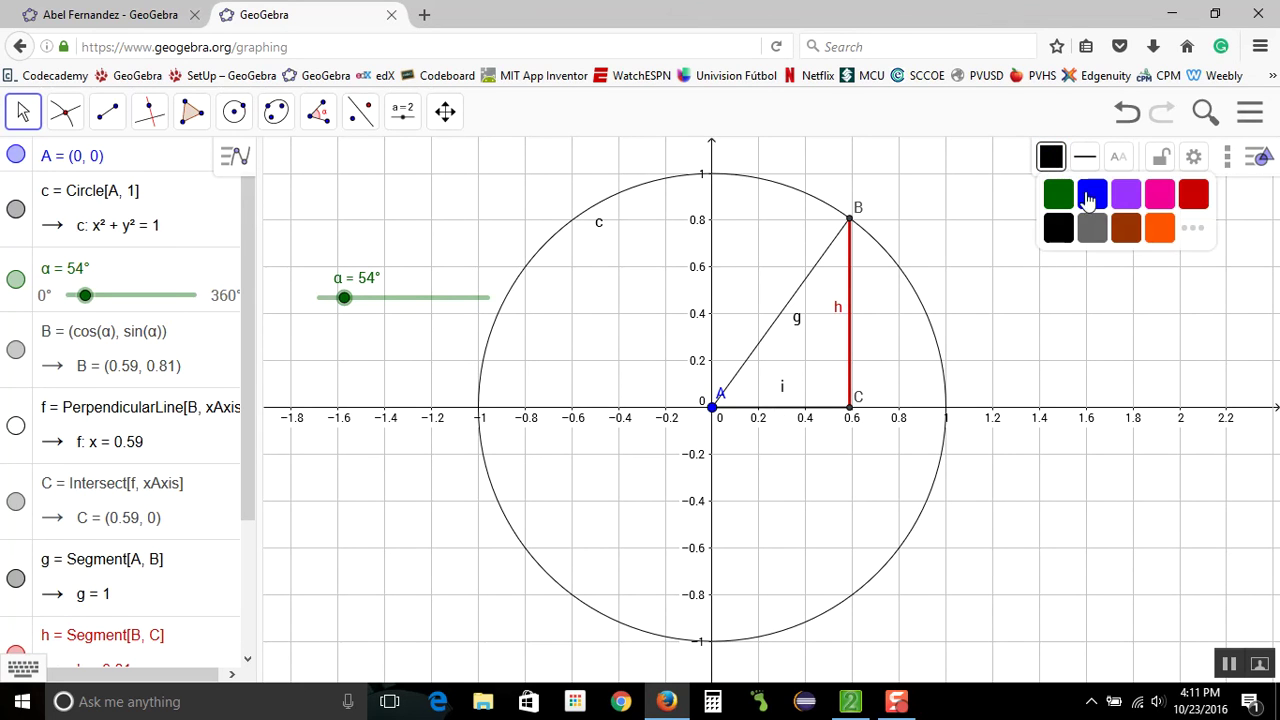
pyautogui.click(1087, 197)
pyautogui.click(1089, 160)
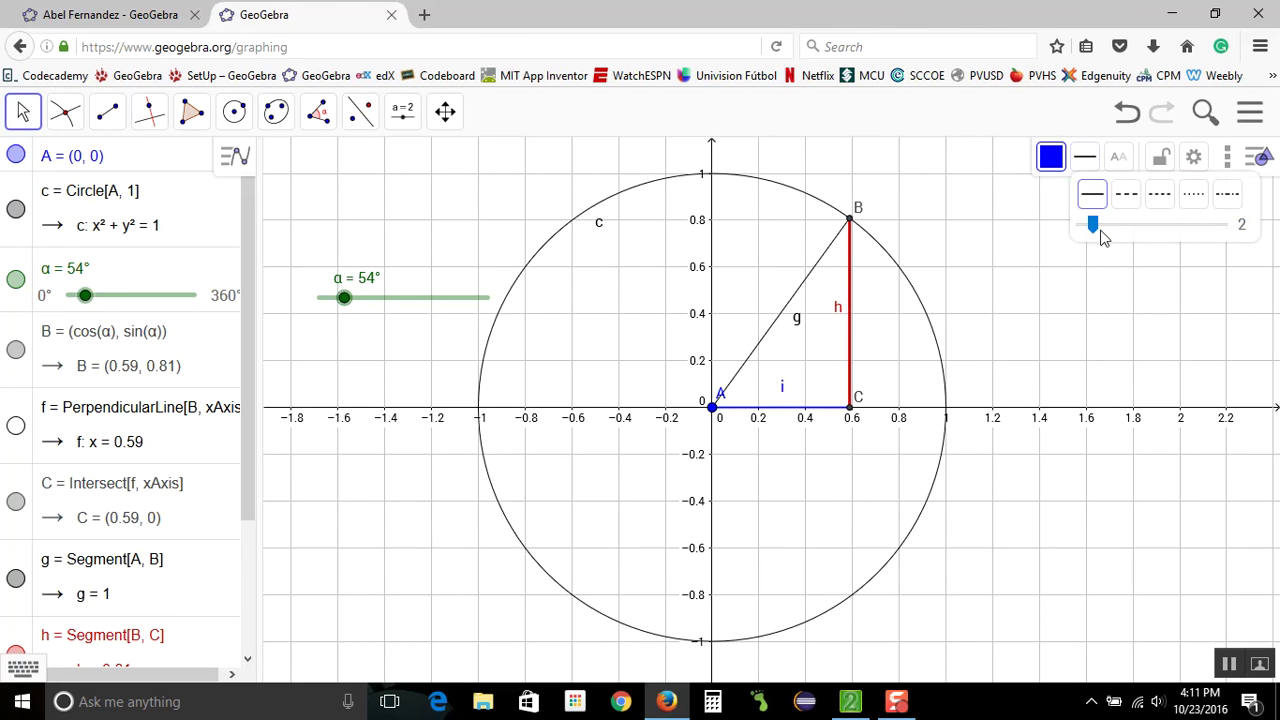
pyautogui.click(1131, 224)
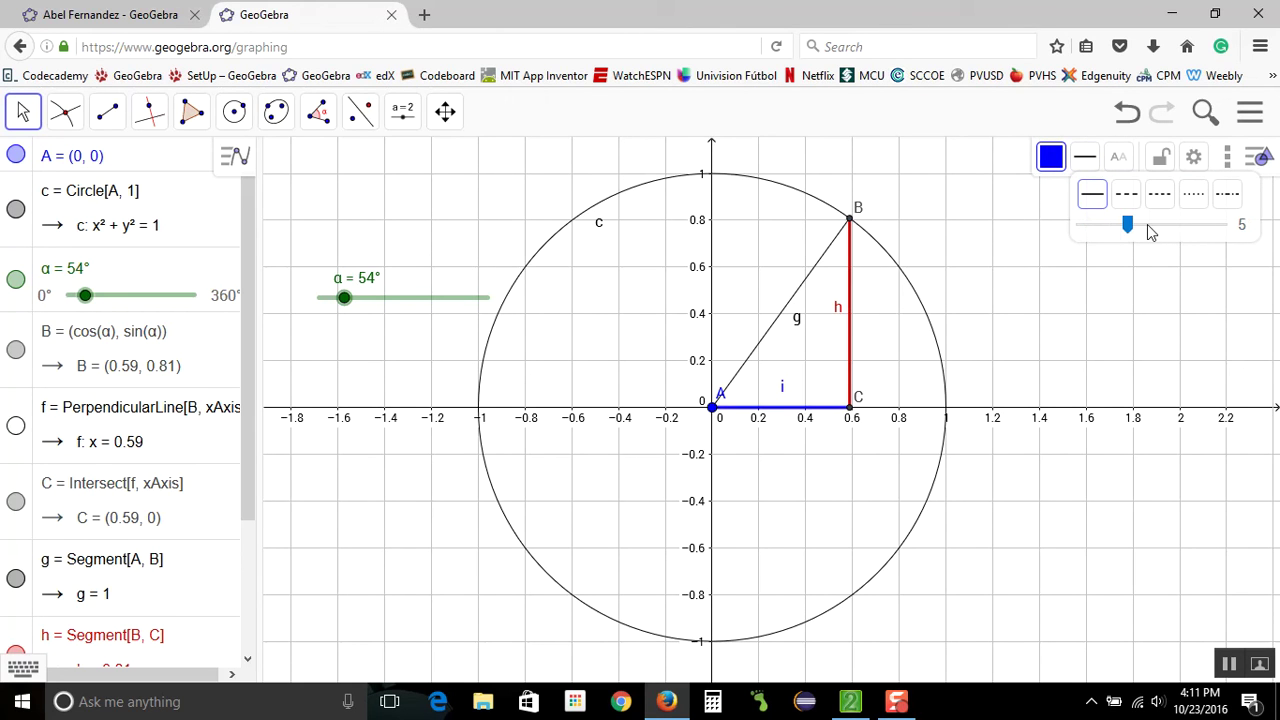
pyautogui.click(1139, 225)
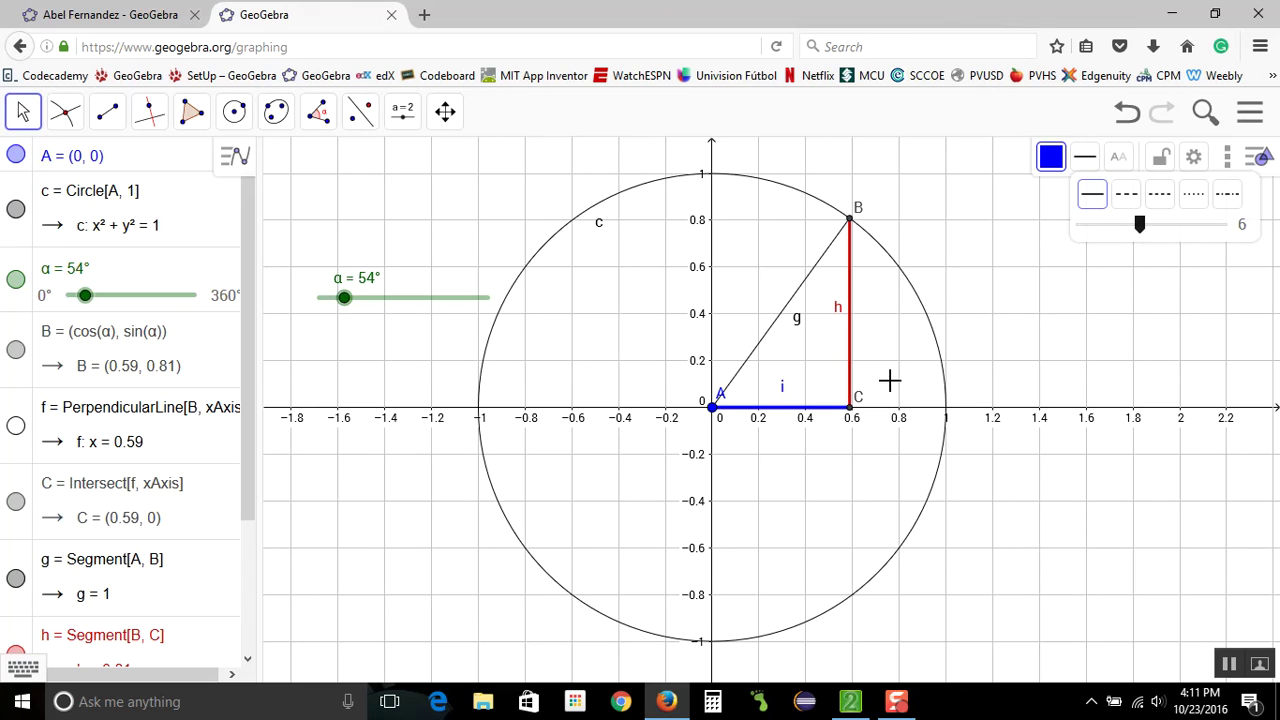
# Color the hypotenuse AB purple and set its line thickness to 6.
pyautogui.click(792, 321)
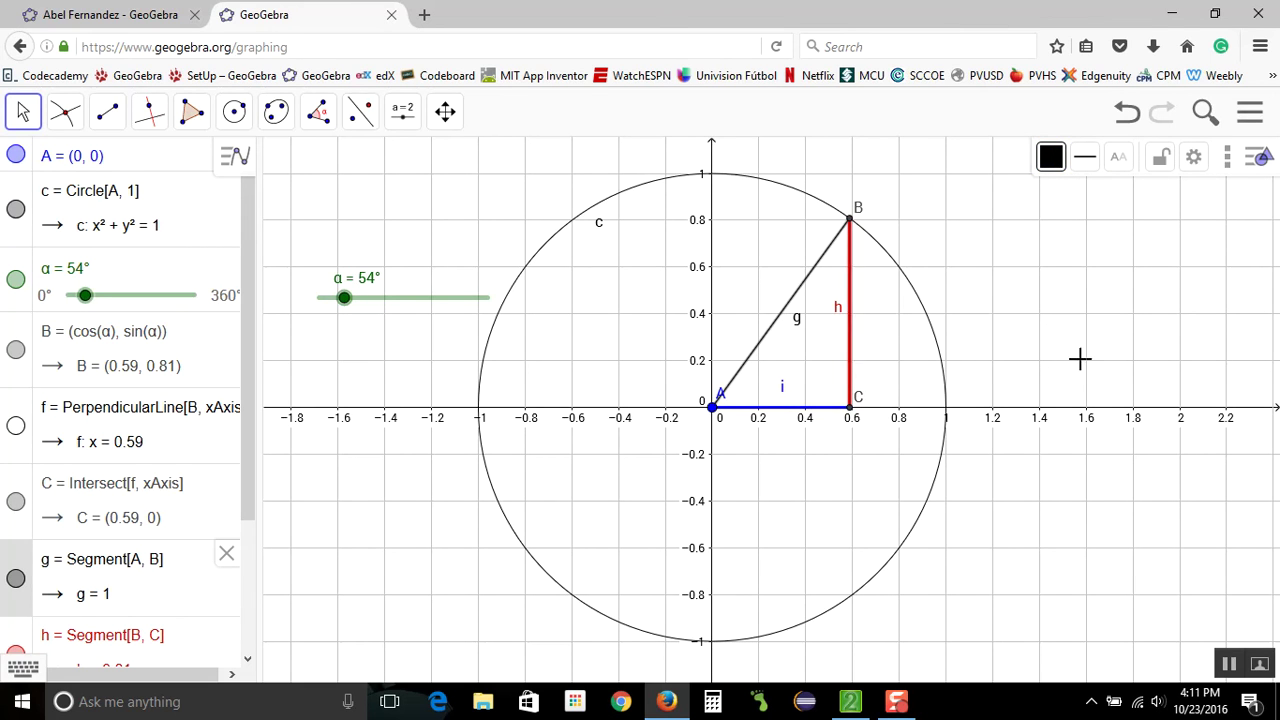
pyautogui.click(1051, 168)
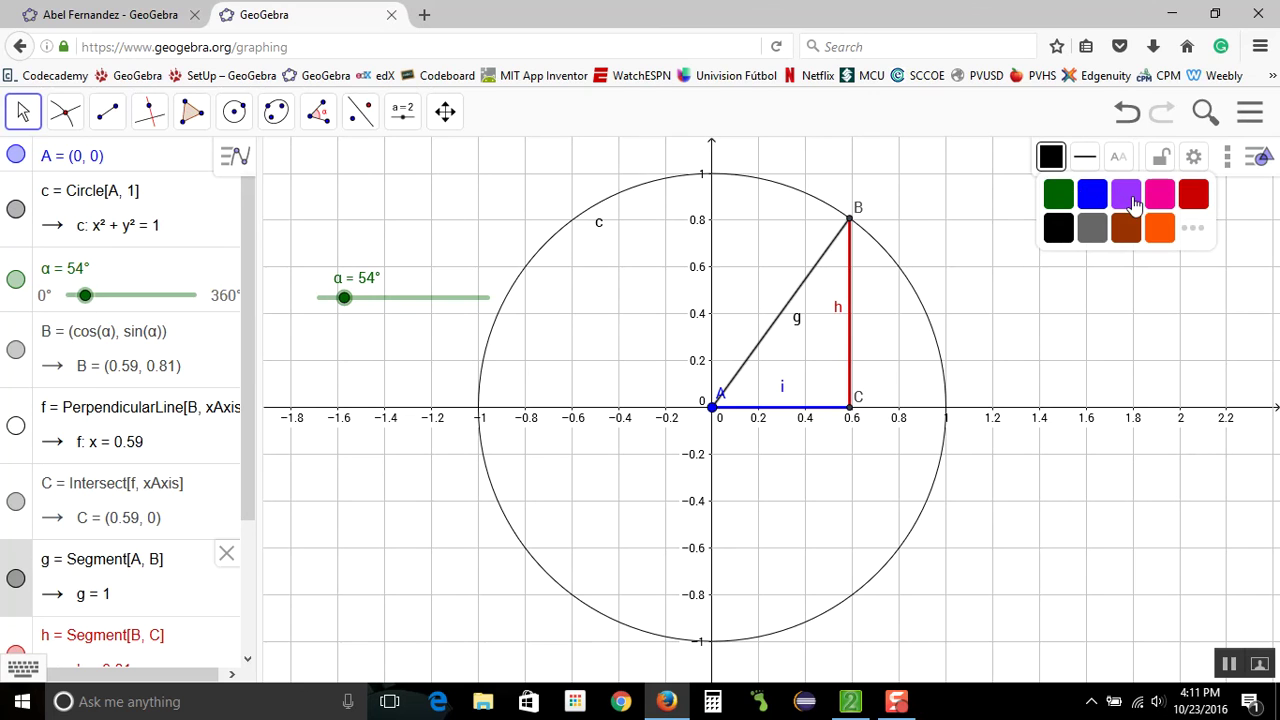
pyautogui.click(1128, 201)
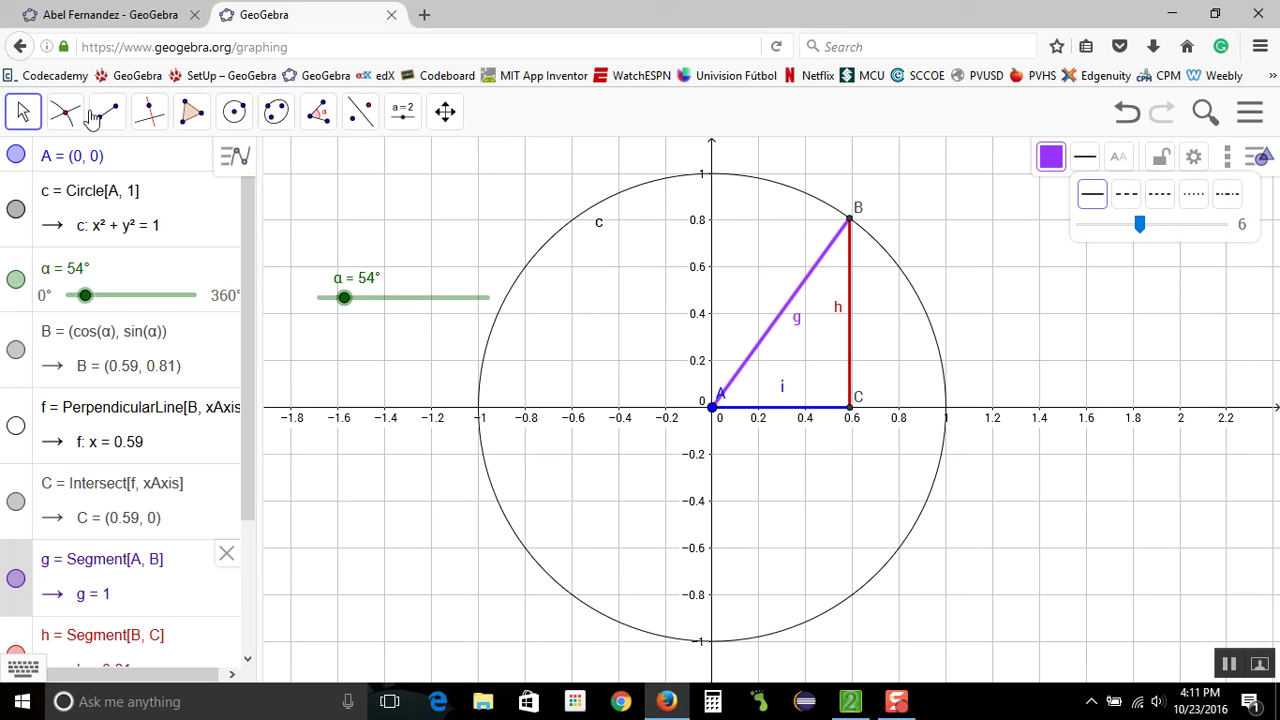
# Return to the Move tool and animate the α slider to watch the colored triangle rotate, pausing at 51°.
pyautogui.click(15, 117)
pyautogui.click(65, 180)
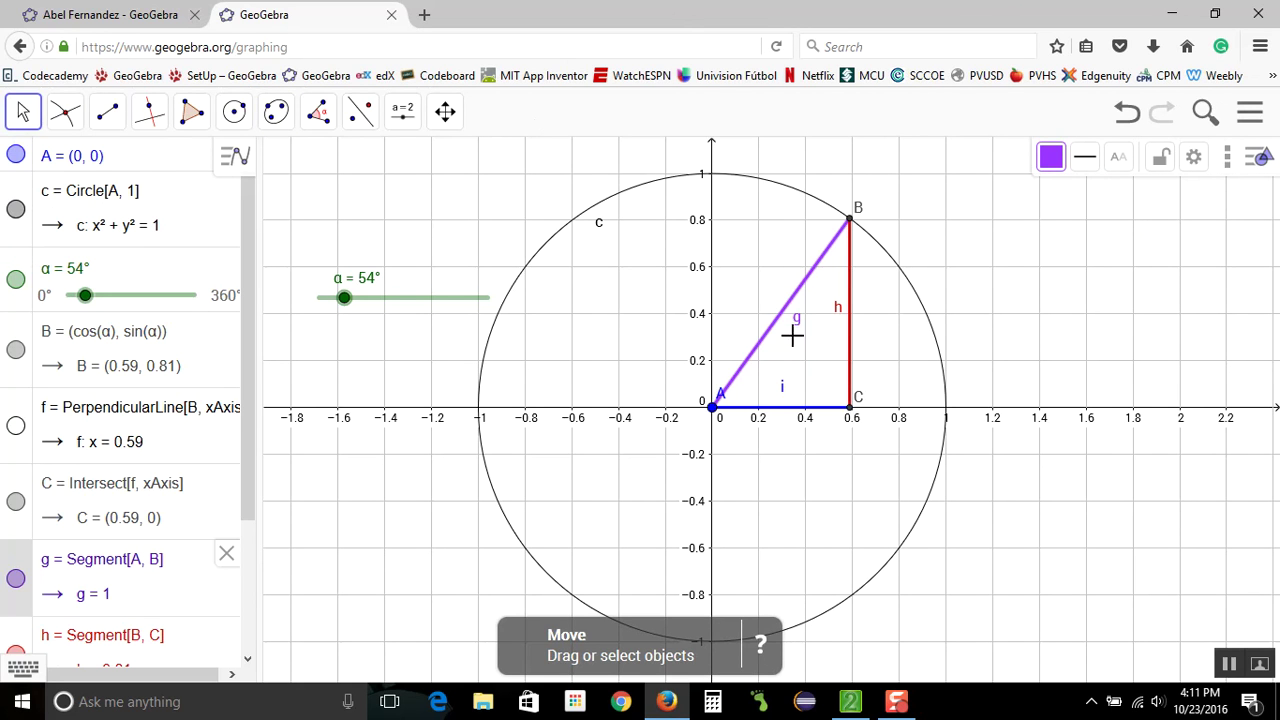
pyautogui.click(150, 280)
pyautogui.click(203, 263)
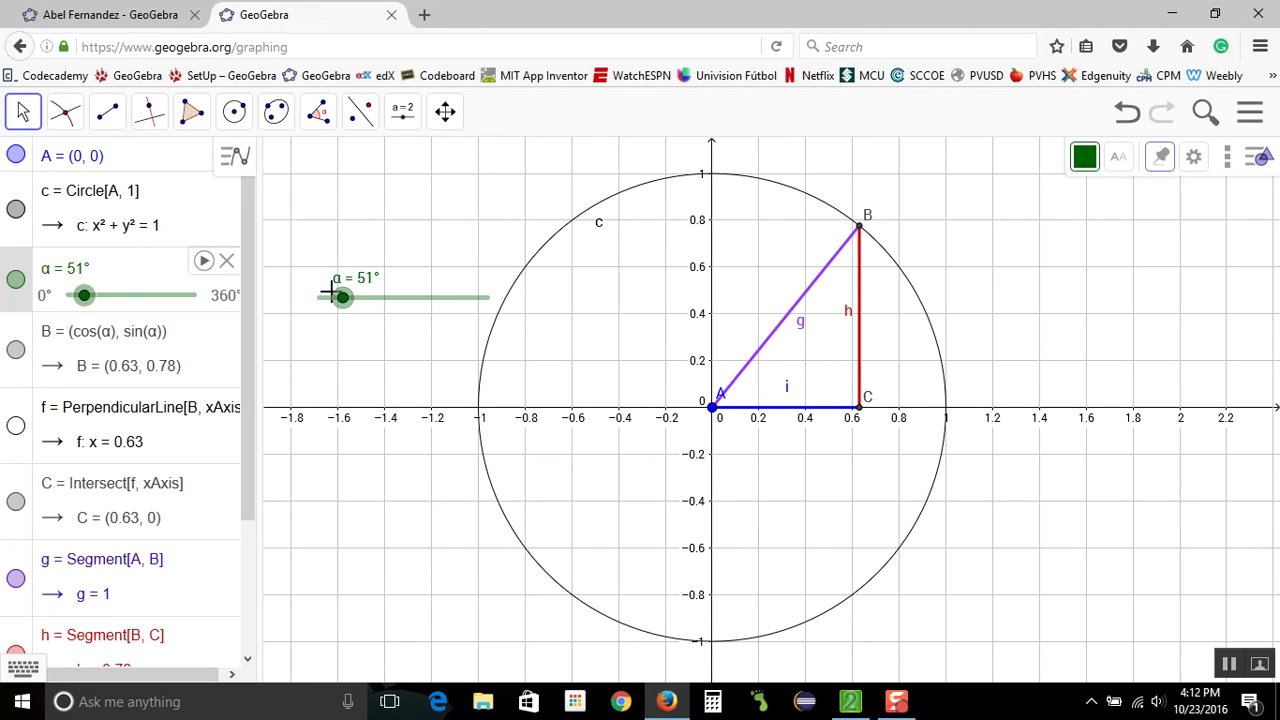
# Create a polygon through points B, A and C to fill the right triangle, and return to the Move tool.
pyautogui.click(195, 118)
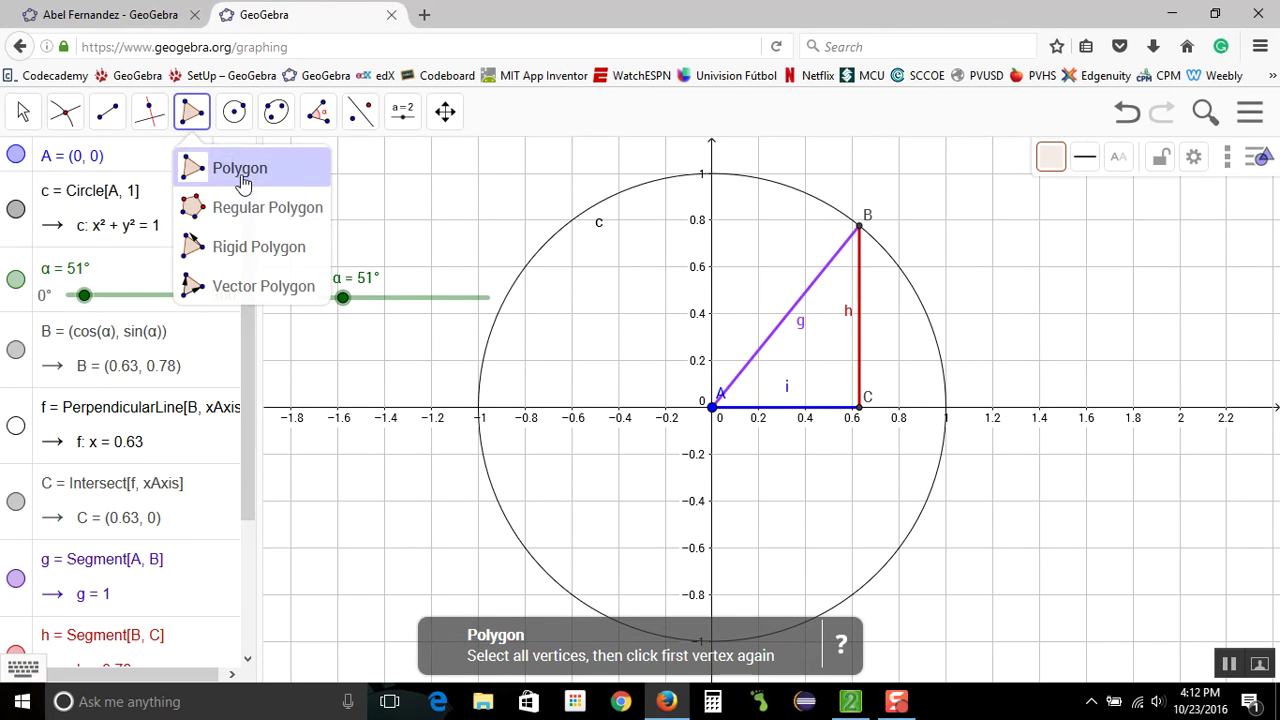
pyautogui.click(242, 180)
pyautogui.click(859, 227)
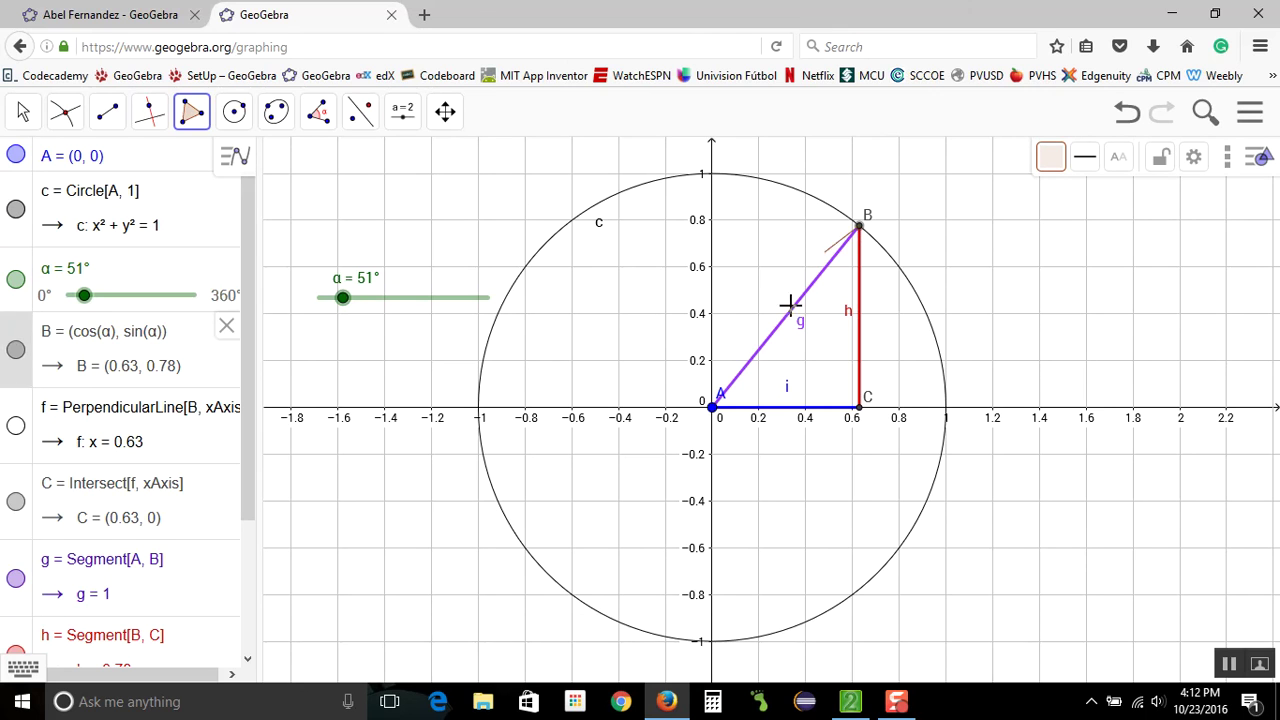
pyautogui.click(715, 409)
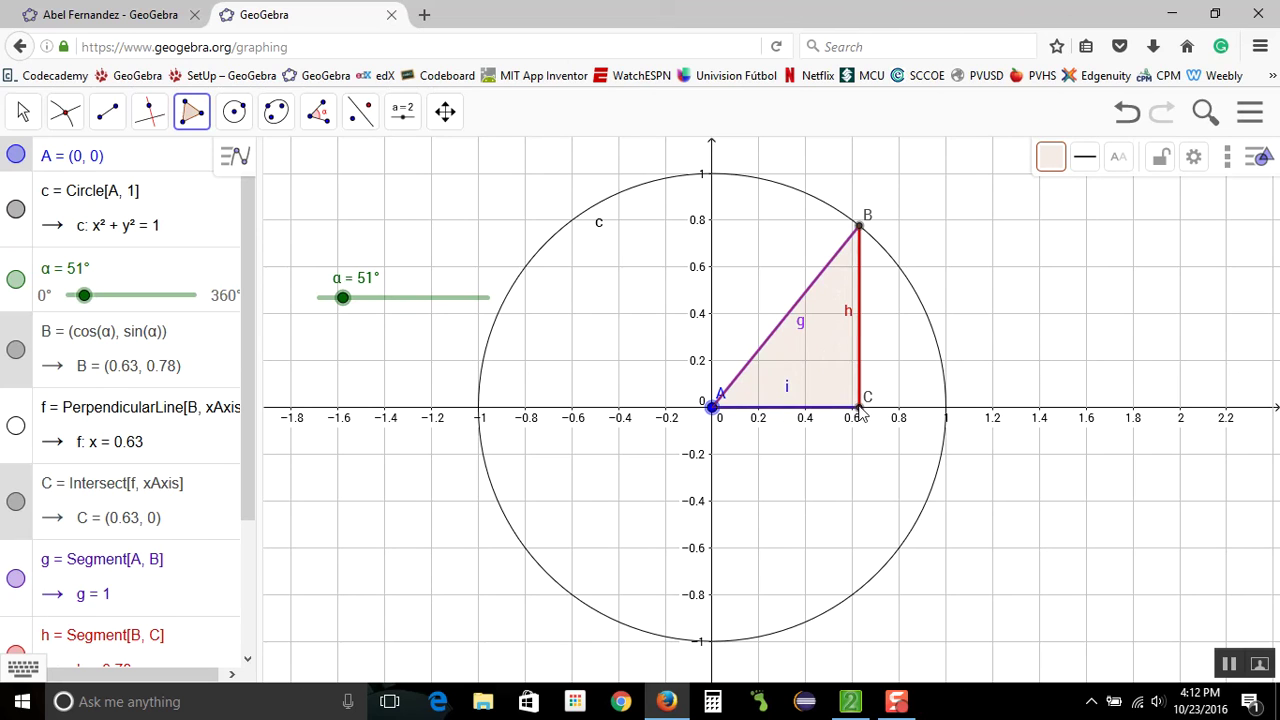
pyautogui.click(859, 228)
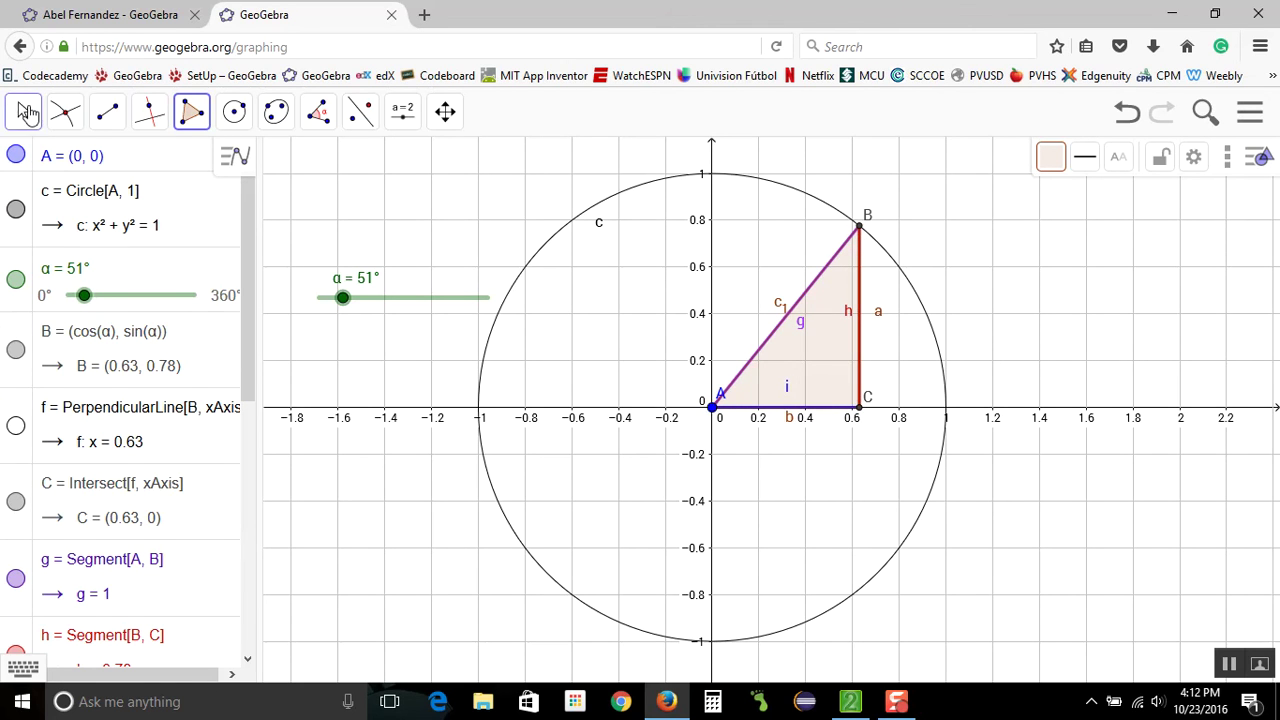
pyautogui.click(25, 112)
pyautogui.click(28, 175)
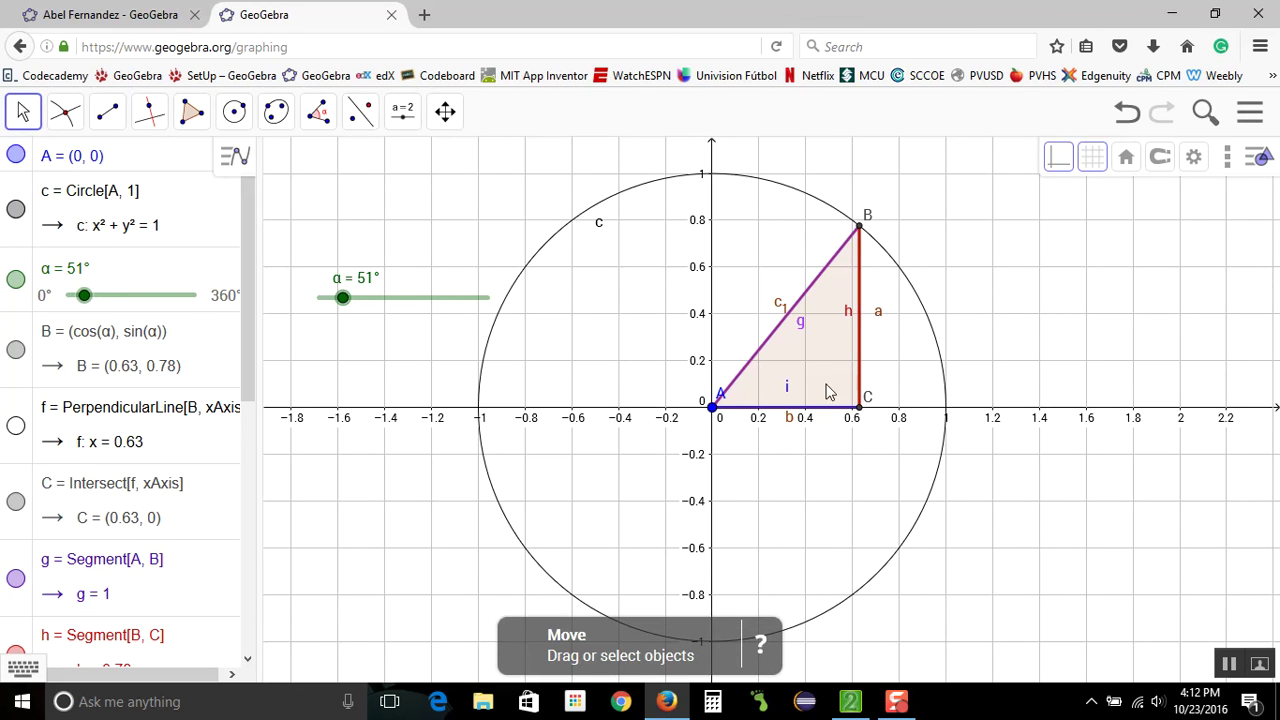
# Color the triangle polygon black and set its fill opacity to 20.
pyautogui.click(826, 378)
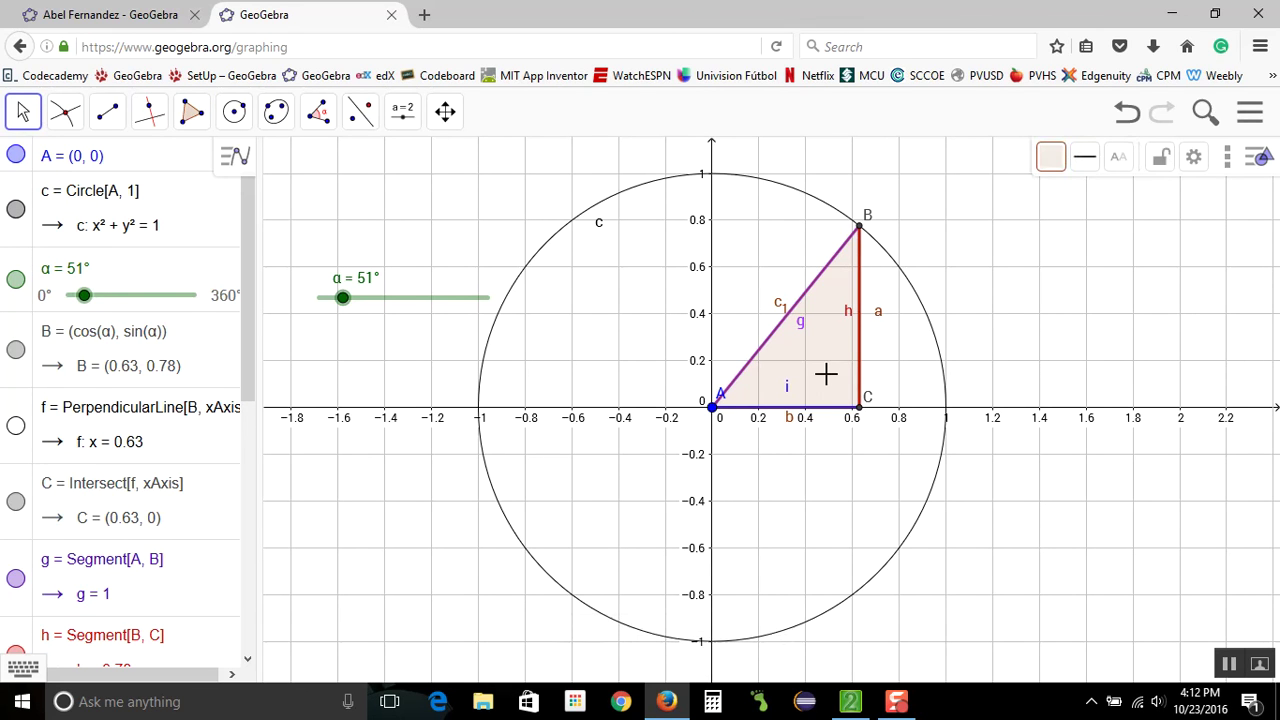
pyautogui.click(1051, 158)
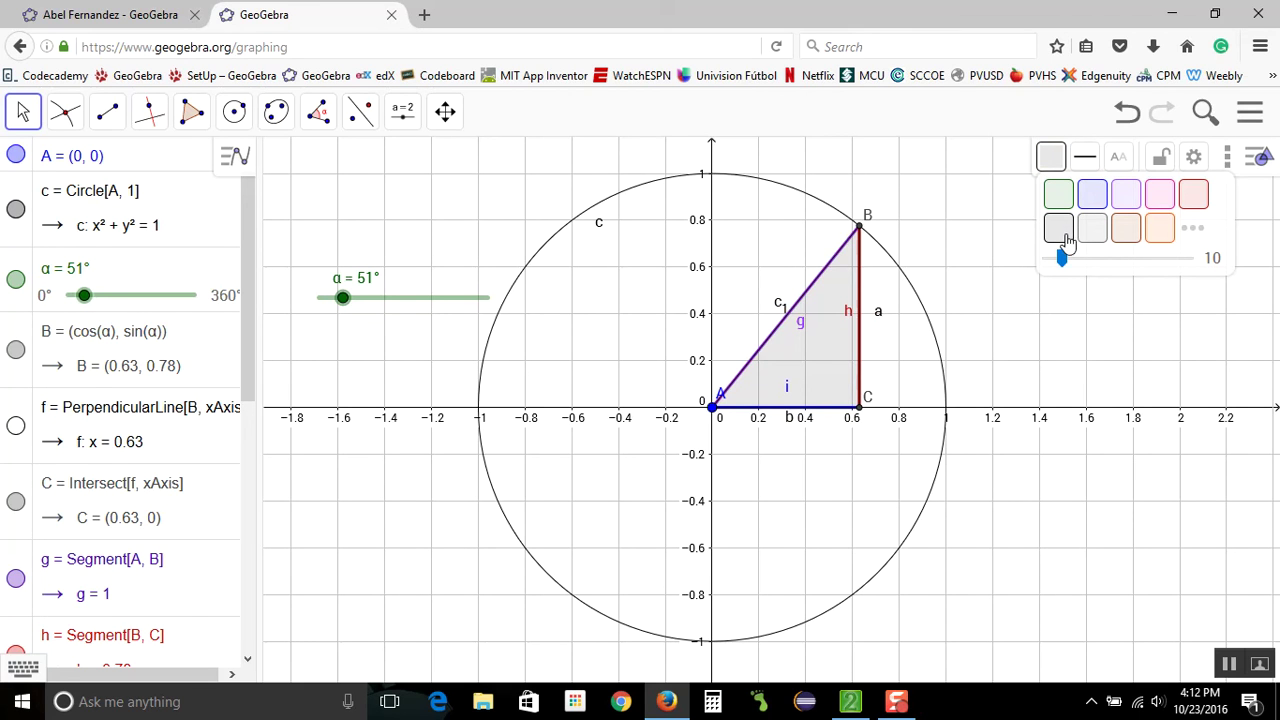
pyautogui.click(1109, 262)
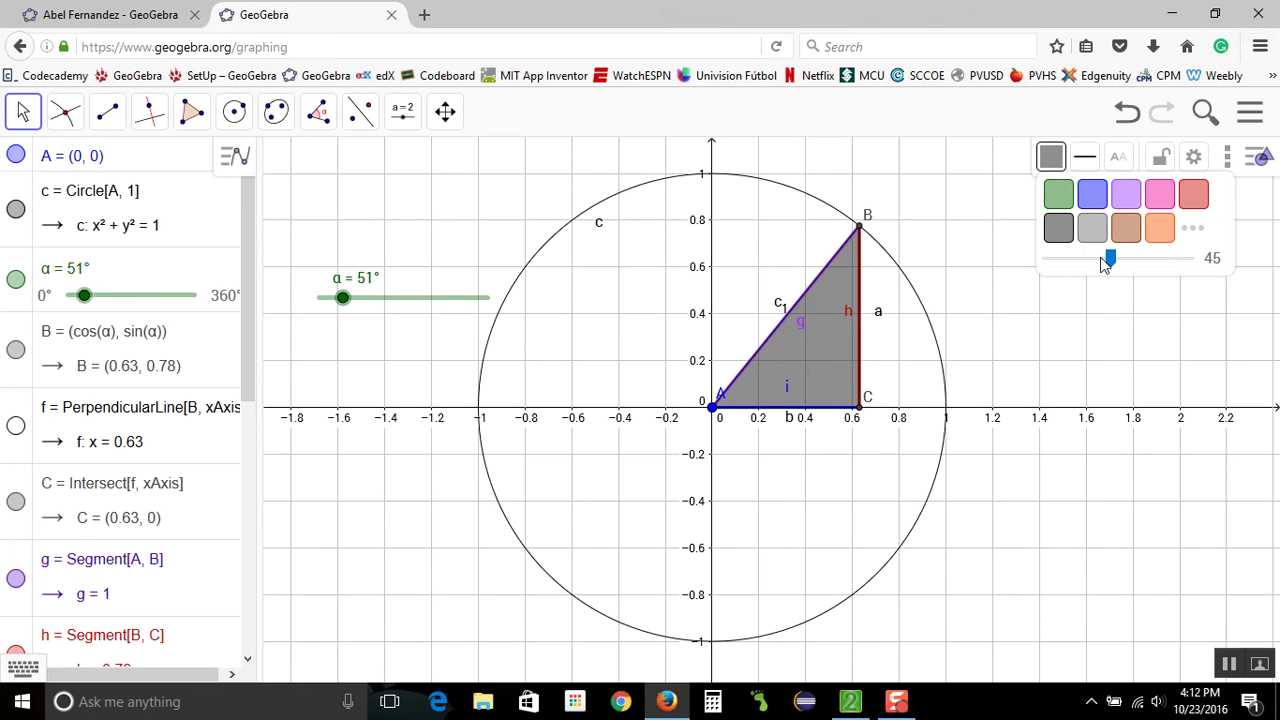
pyautogui.click(1095, 262)
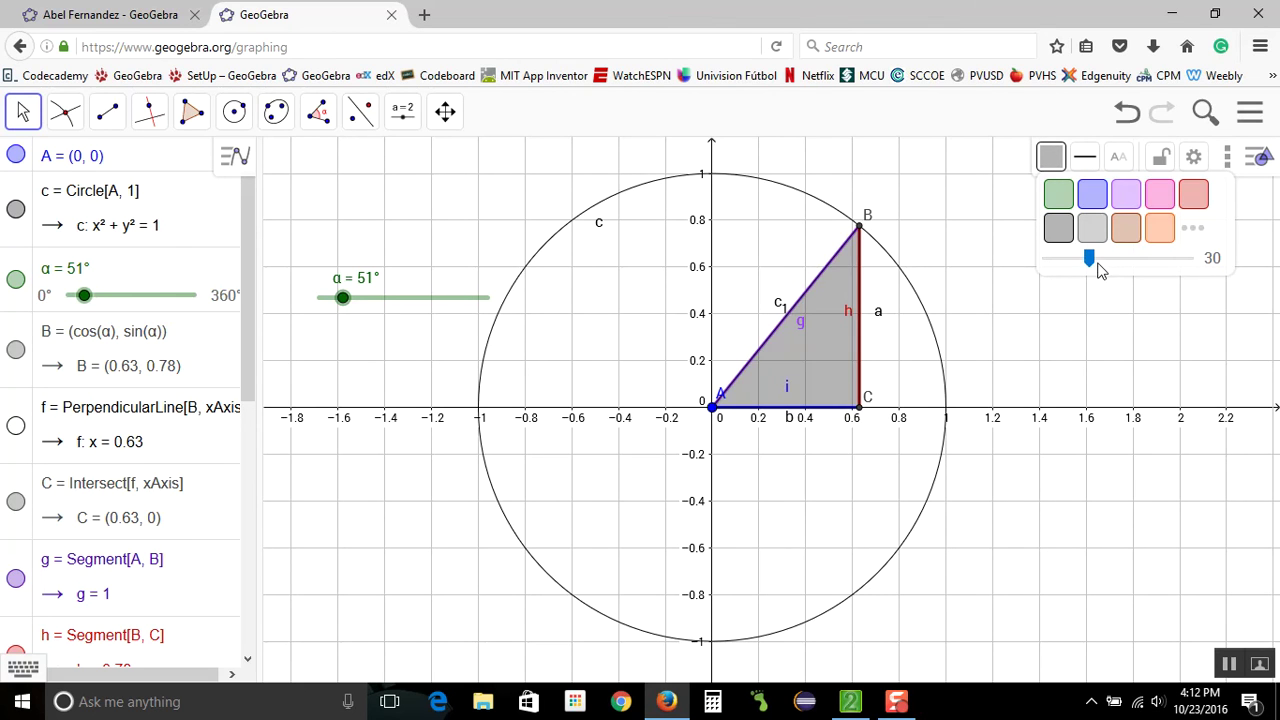
pyautogui.click(1079, 262)
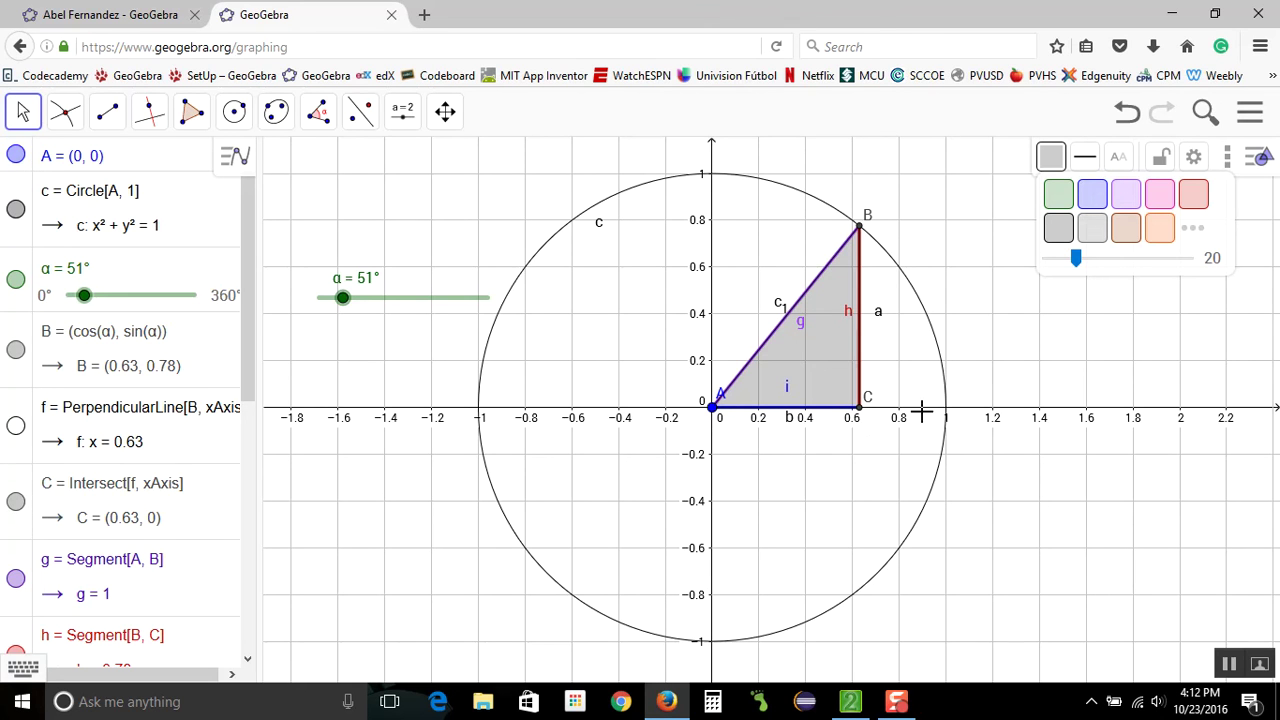
# Start the α slider animation so the filled triangle rotates around the unit circle.
pyautogui.click(200, 281)
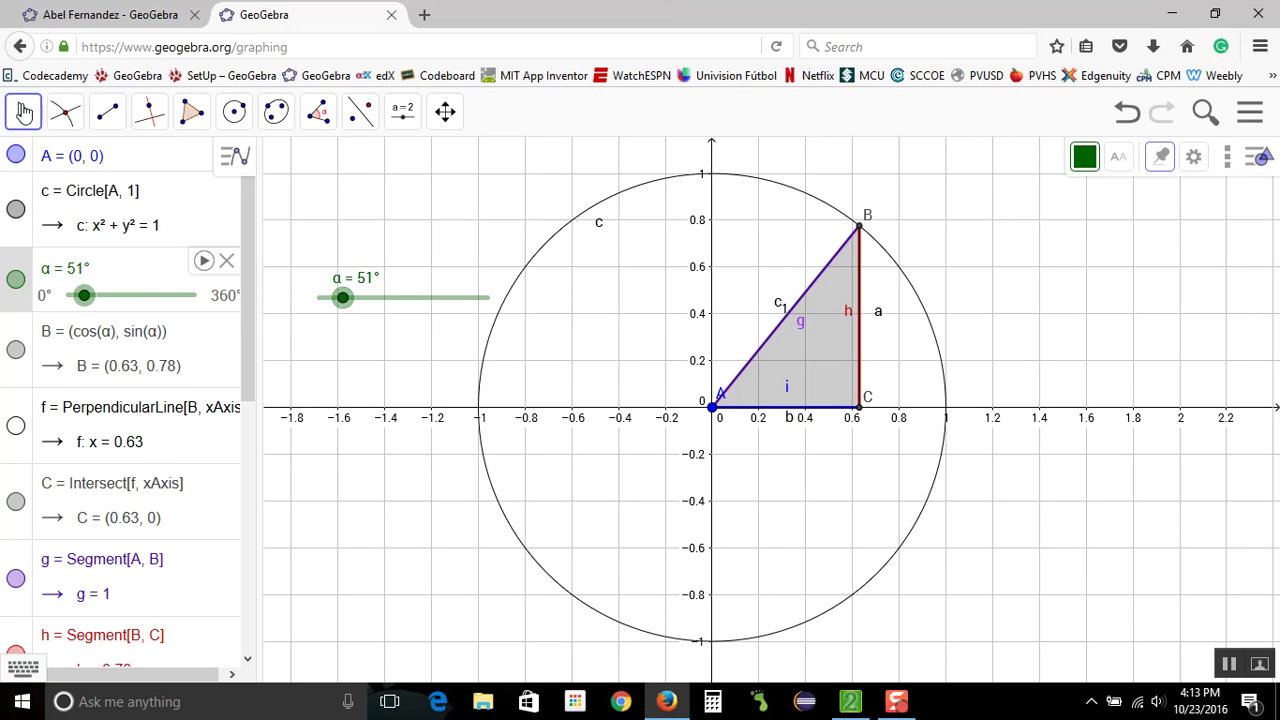
pyautogui.click(203, 263)
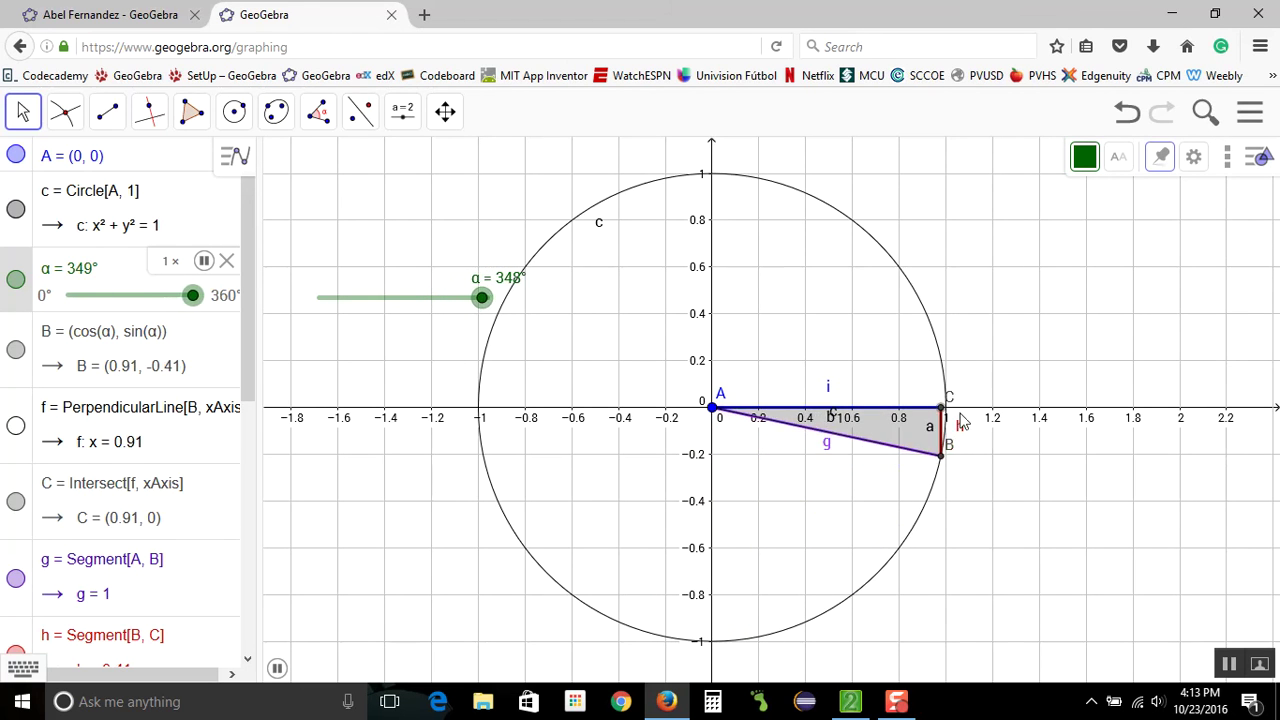
# Save the construction with the title "Measurement of Rotation" and Public visibility.
pyautogui.click(1251, 112)
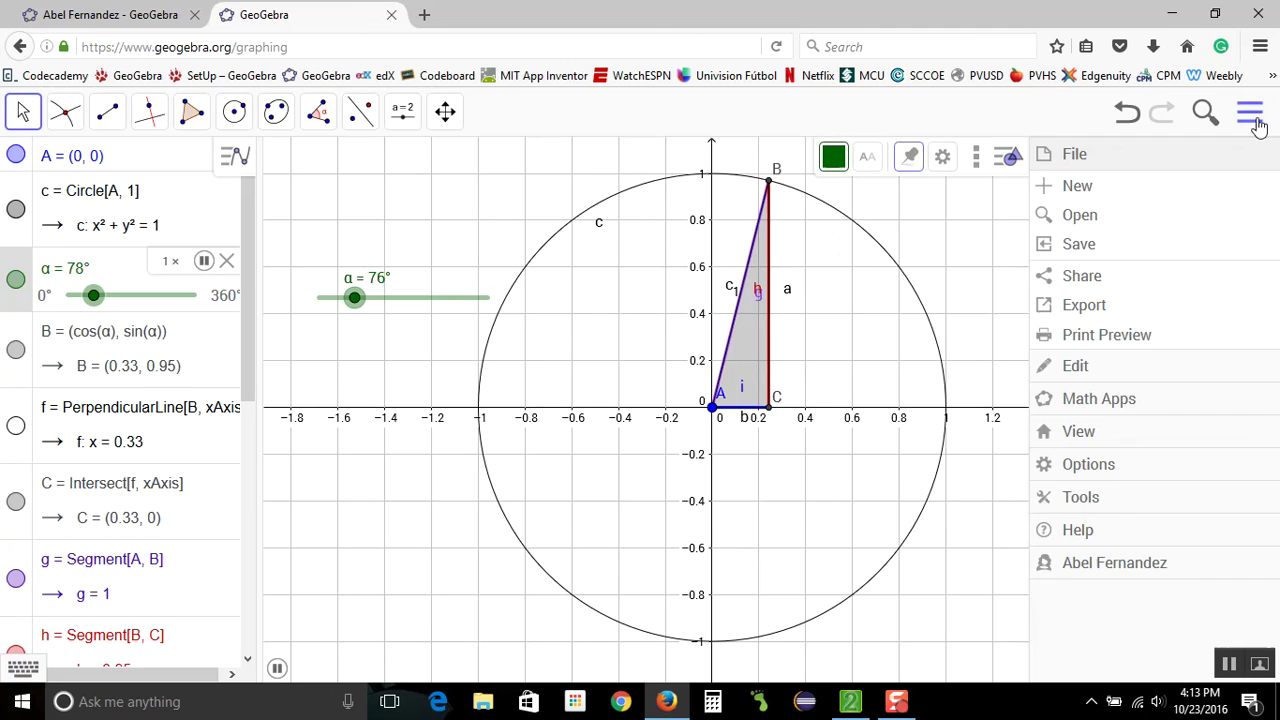
pyautogui.click(1086, 247)
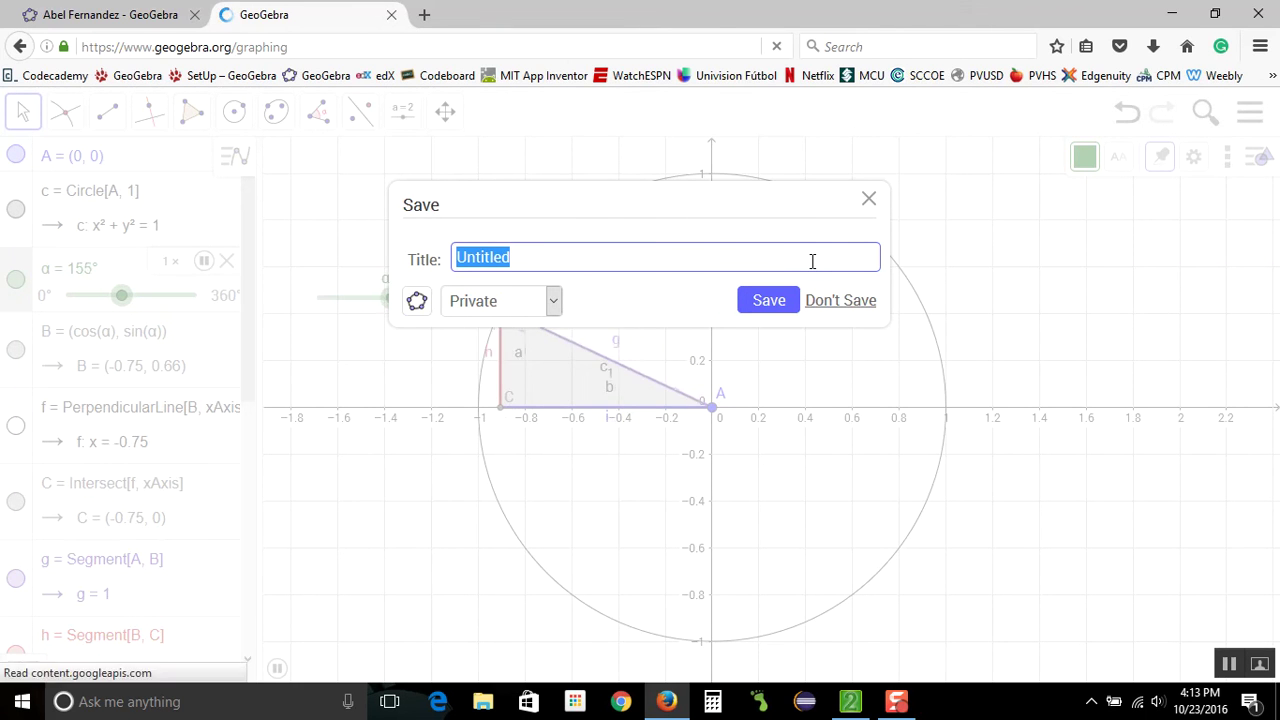
pyautogui.write('Measurement of')
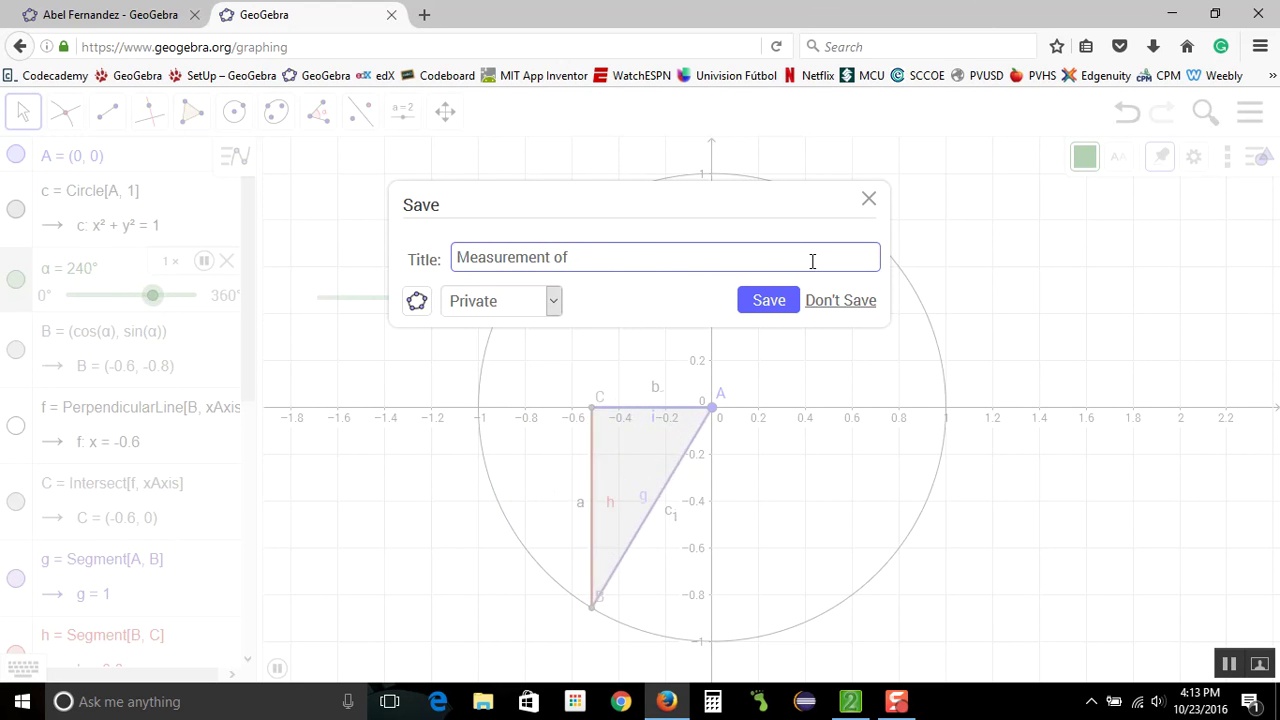
pyautogui.write(' Rotation')
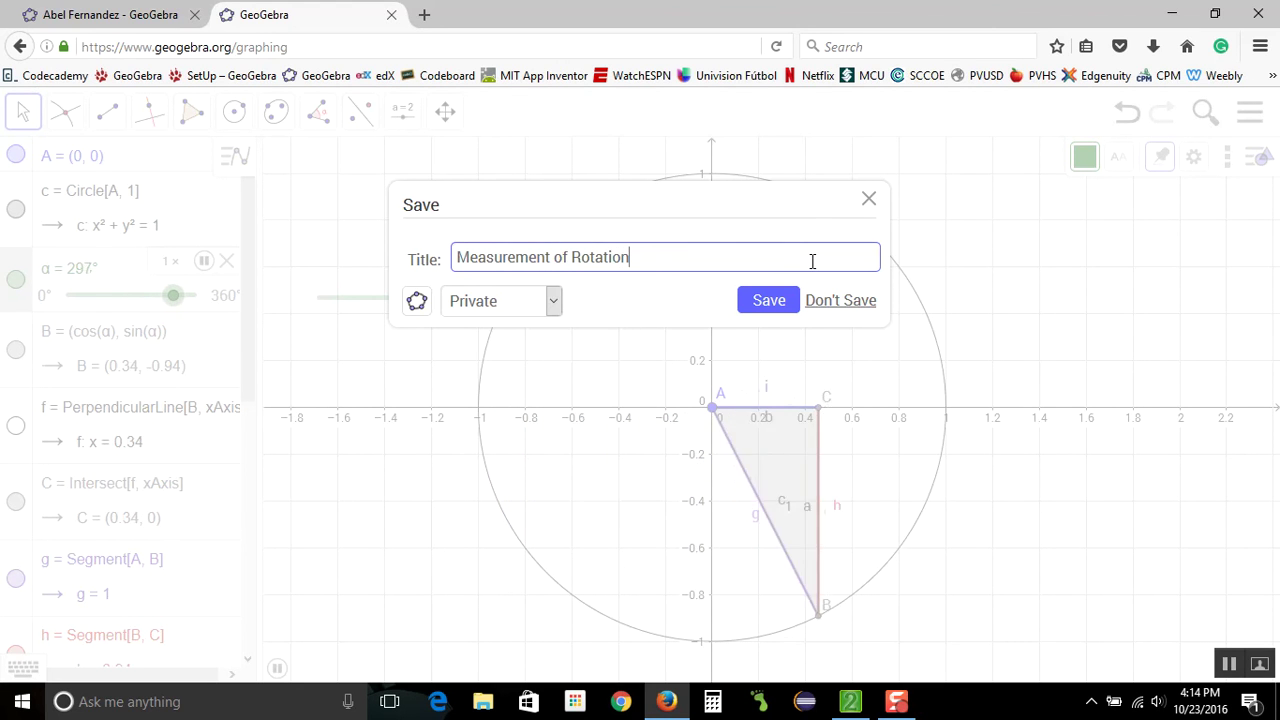
pyautogui.click(553, 300)
pyautogui.click(510, 370)
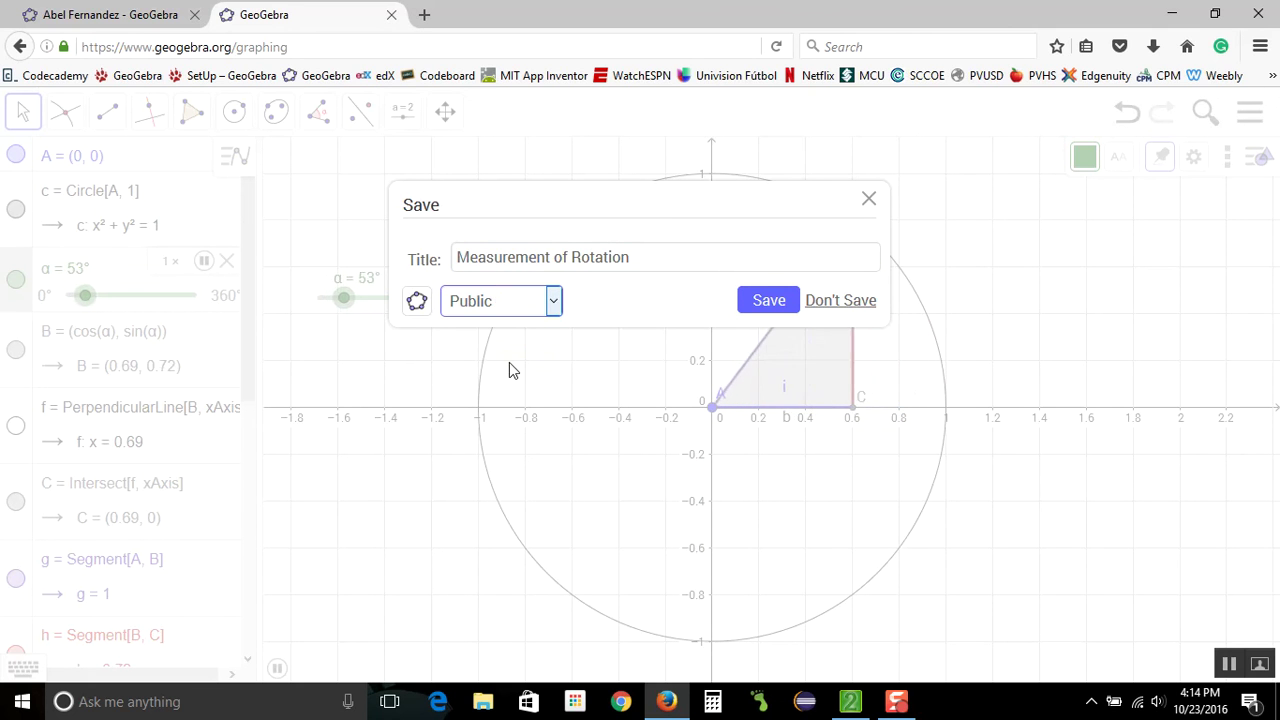
pyautogui.click(769, 301)
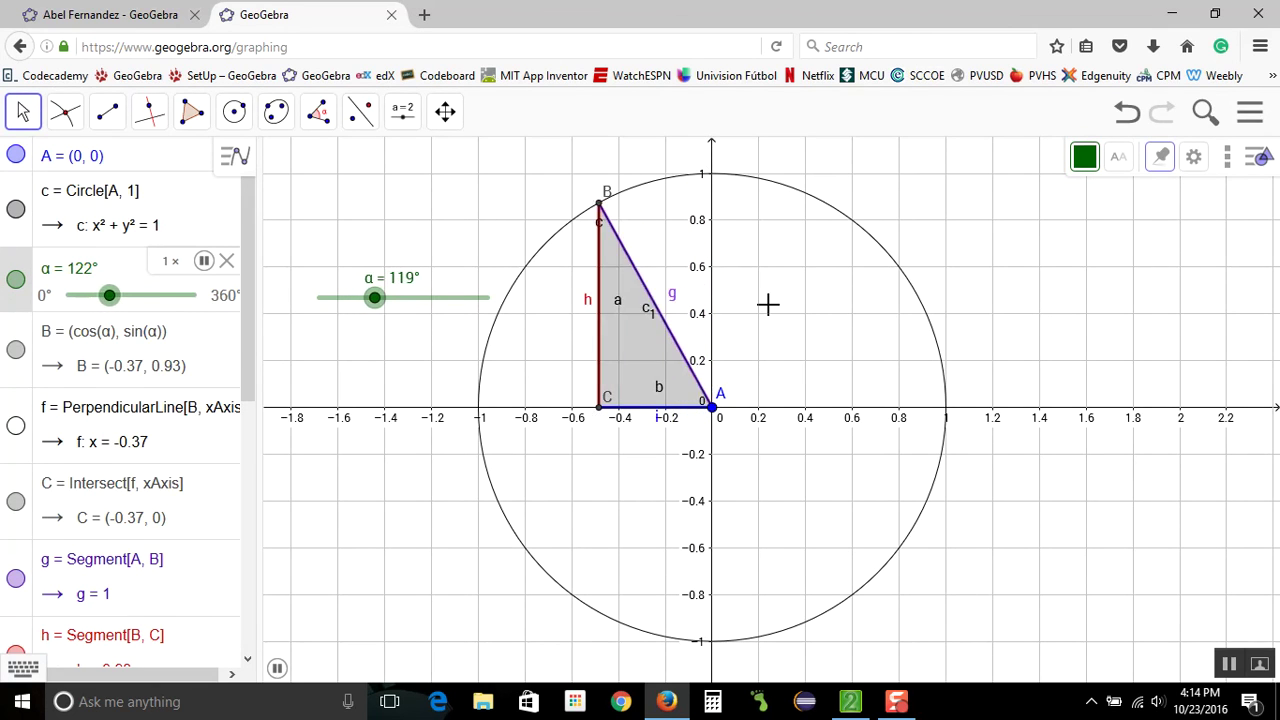